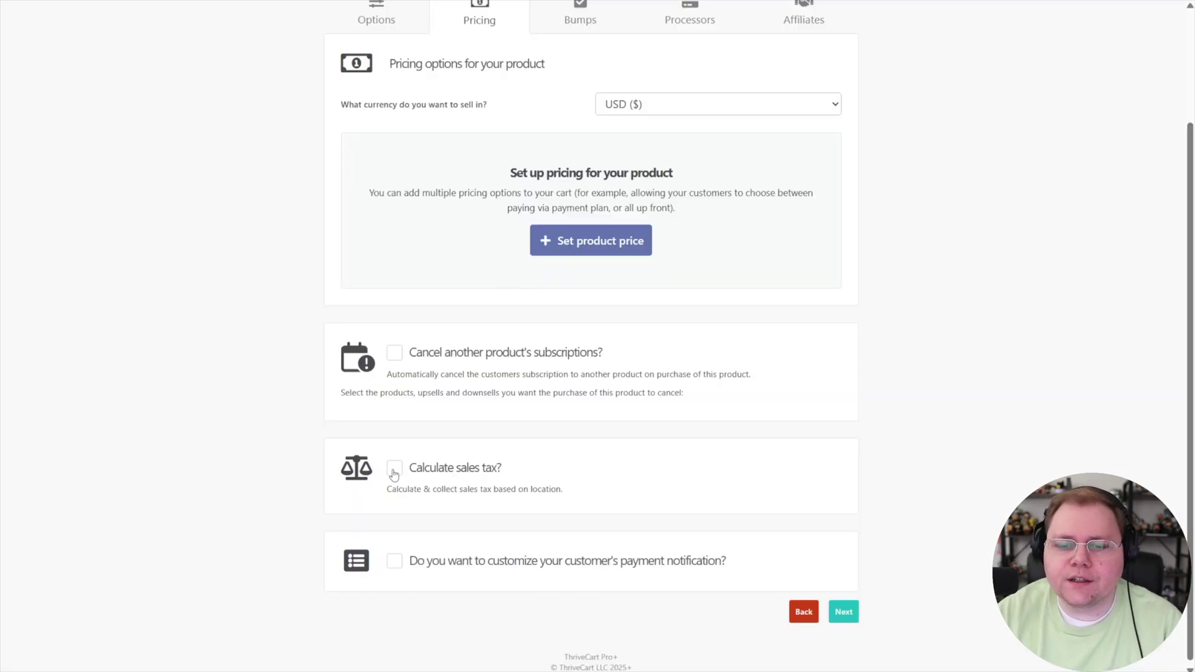
Step: Enable sales tax calculation, finish the tax setup, and set tax to Include in price
click(394, 469)
click(714, 230)
click(714, 230)
scroll(434, 376, down, 2)
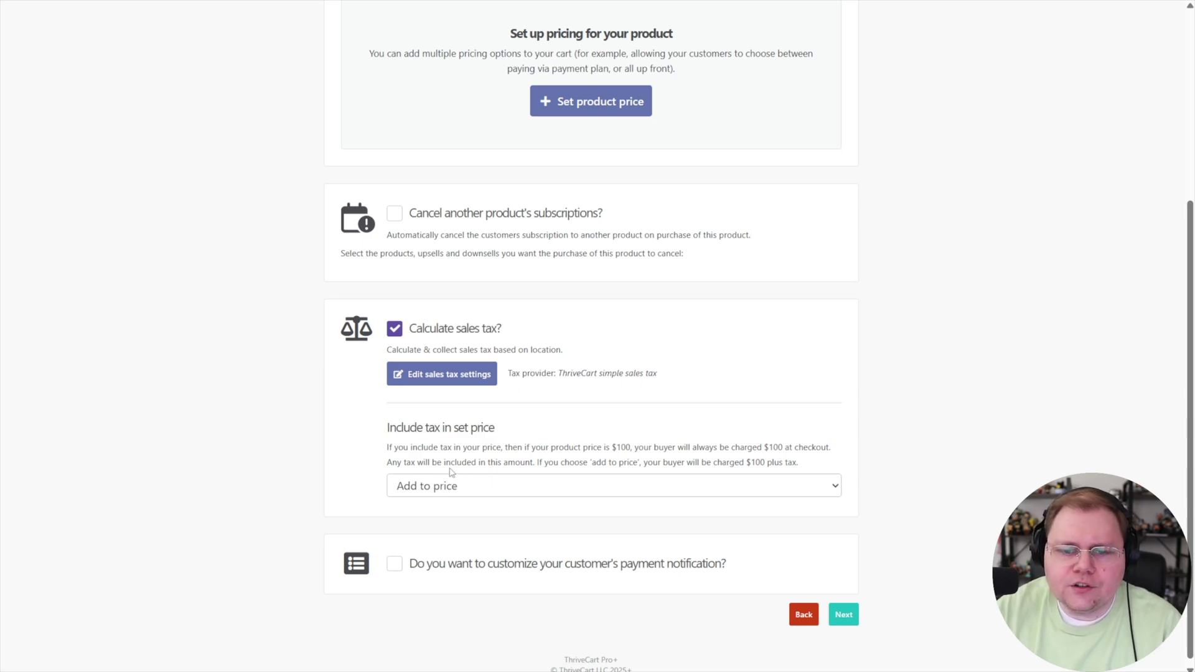
click(441, 488)
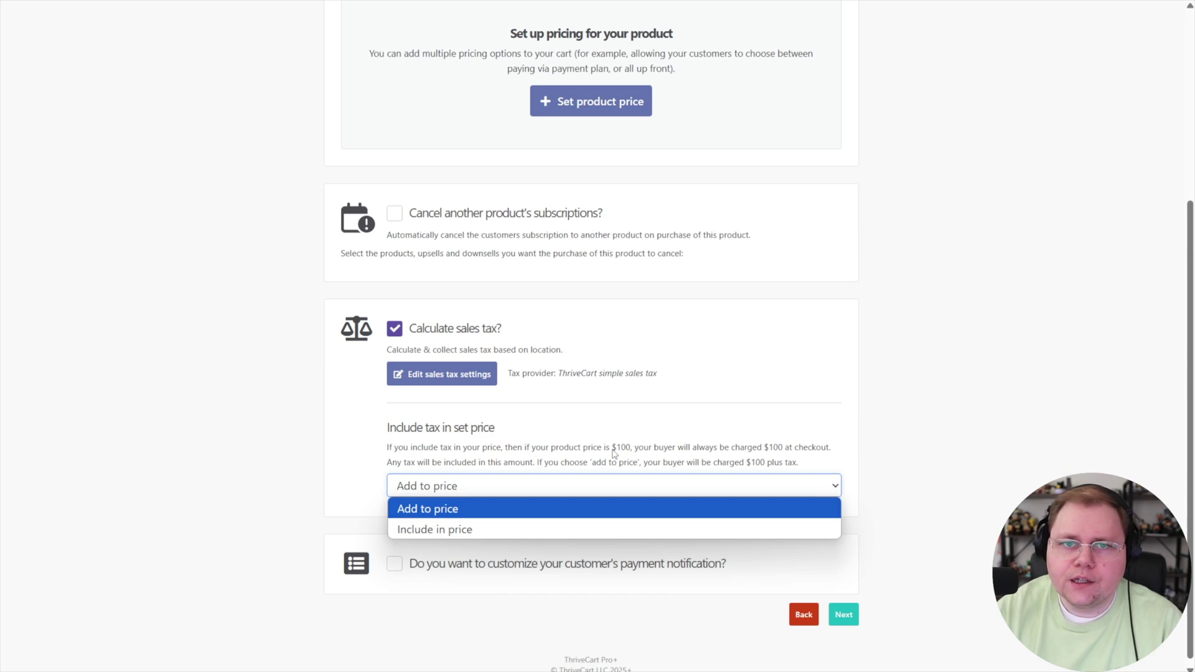
click(454, 529)
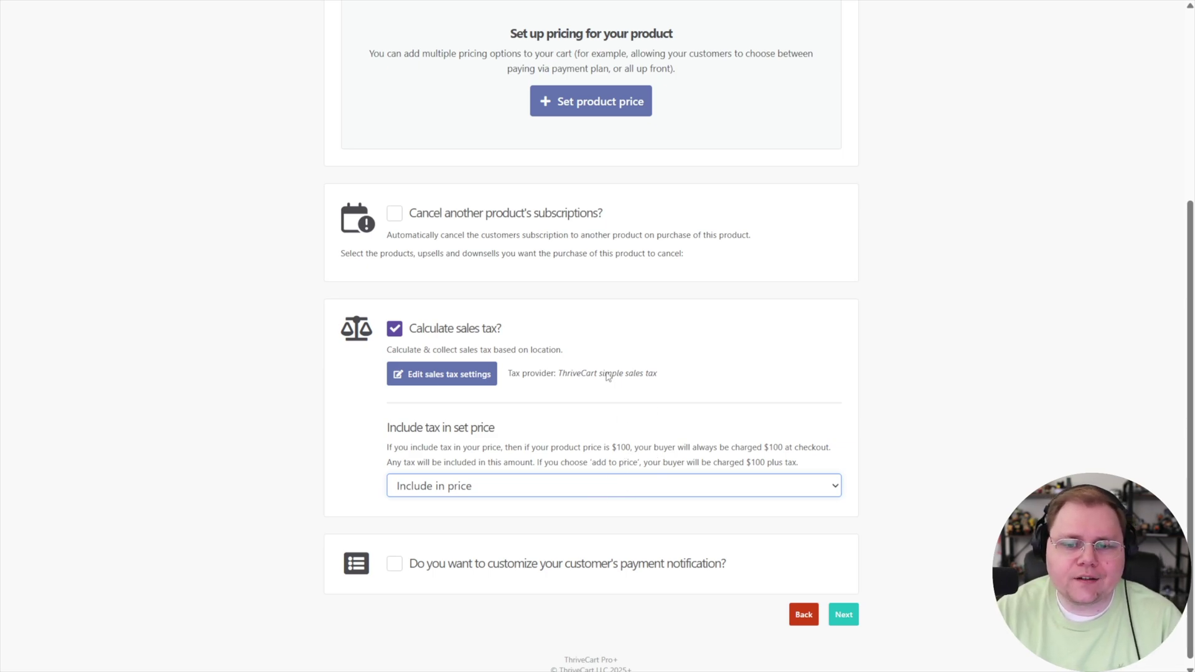
key(alt+Tab)
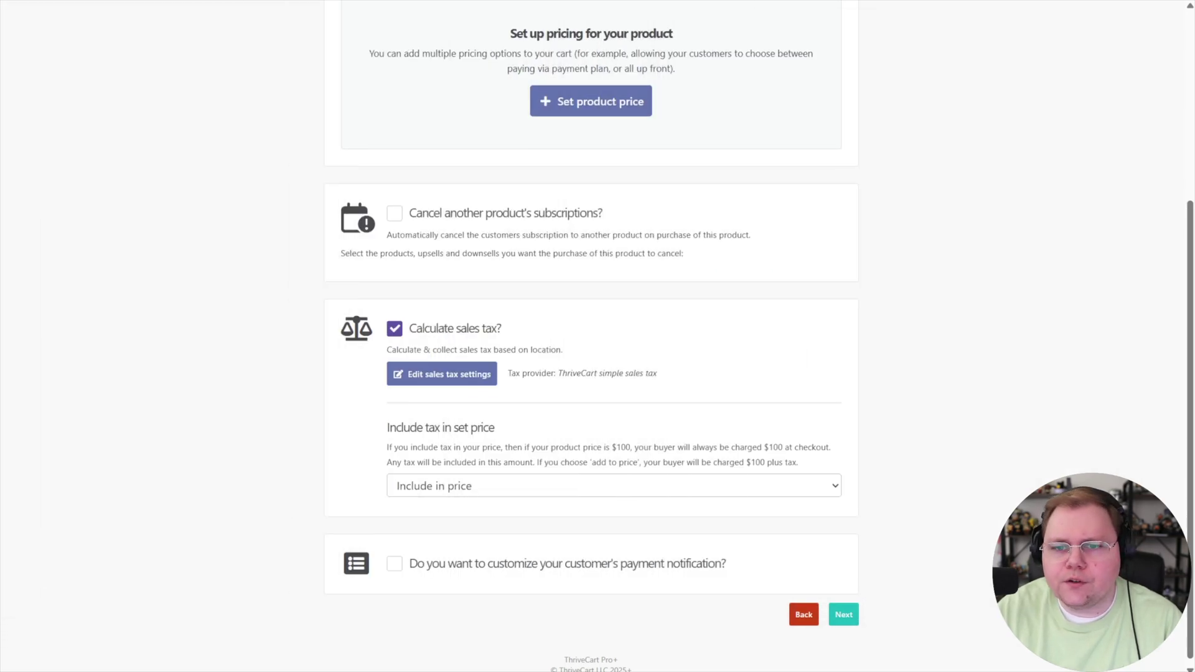
Step: Tick 'Cancel another product's subscriptions?' to reveal the product list
scroll(454, 140, up, 5)
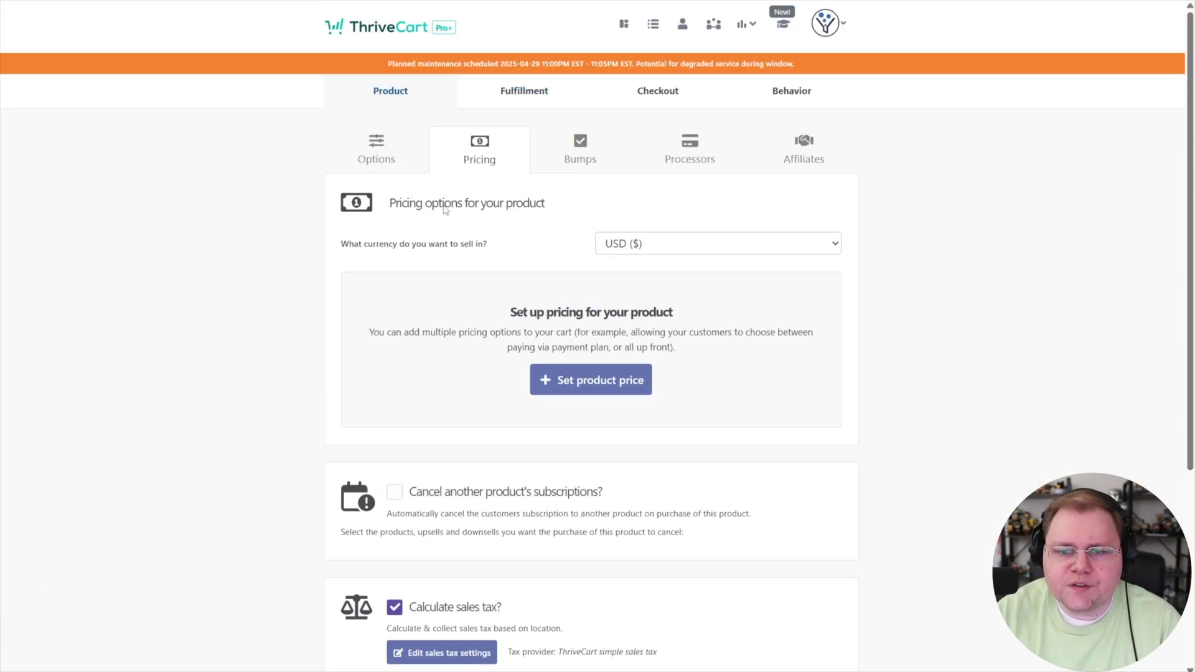
scroll(457, 236, down, 3)
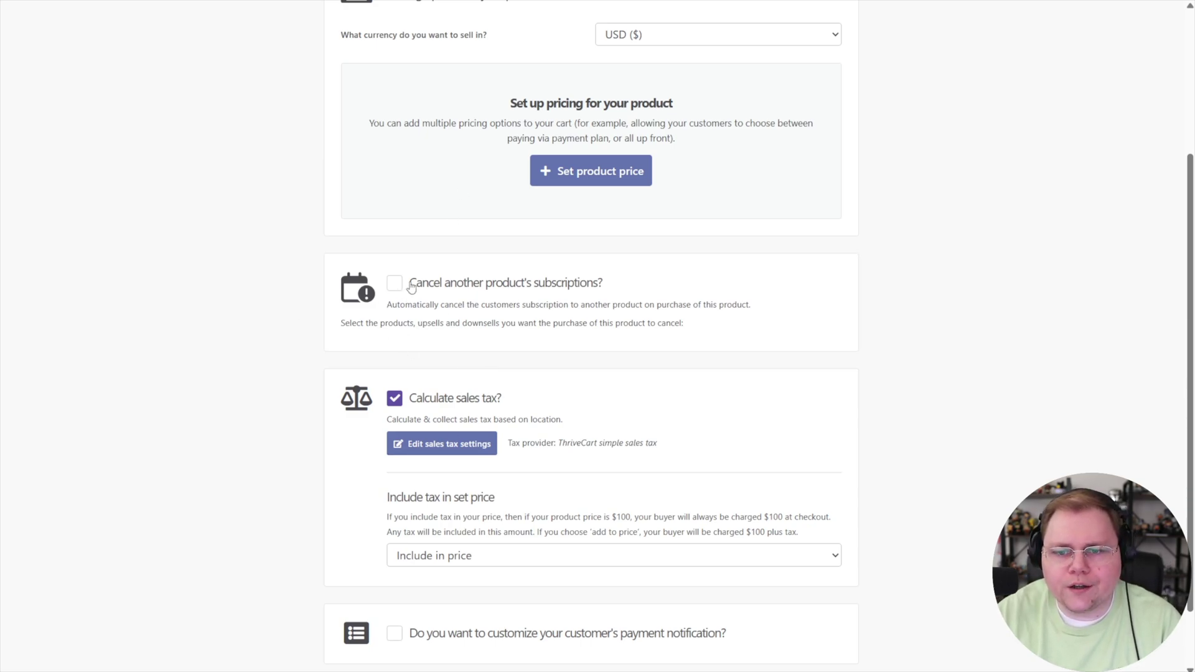
click(411, 285)
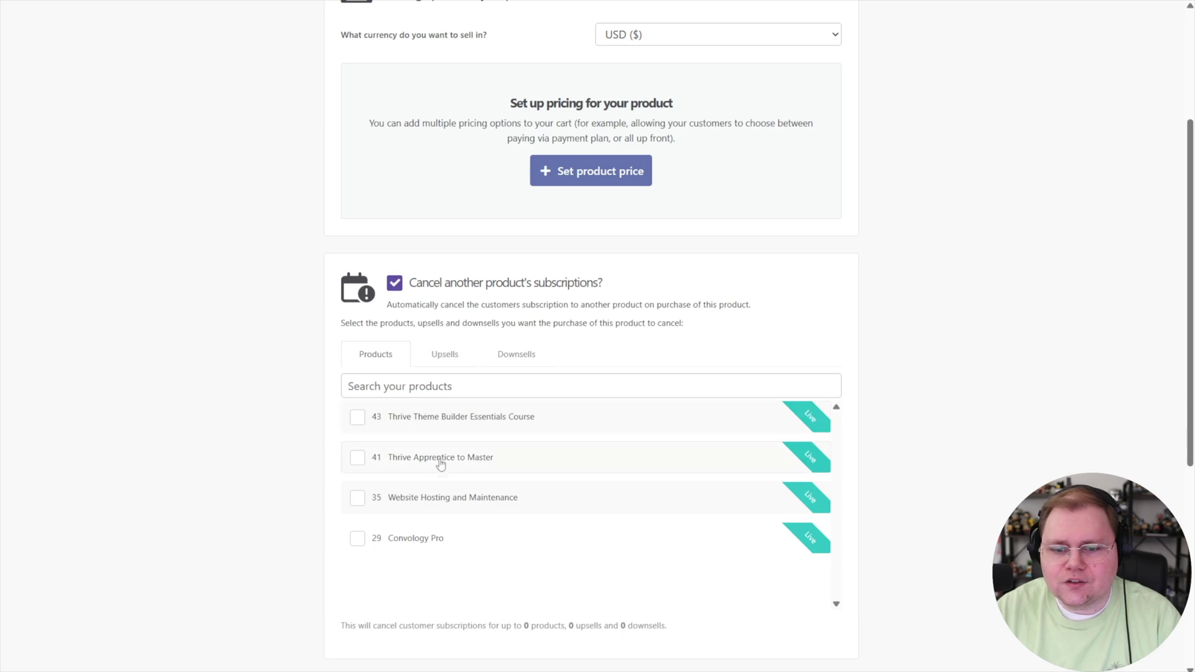
scroll(440, 461, down, 1)
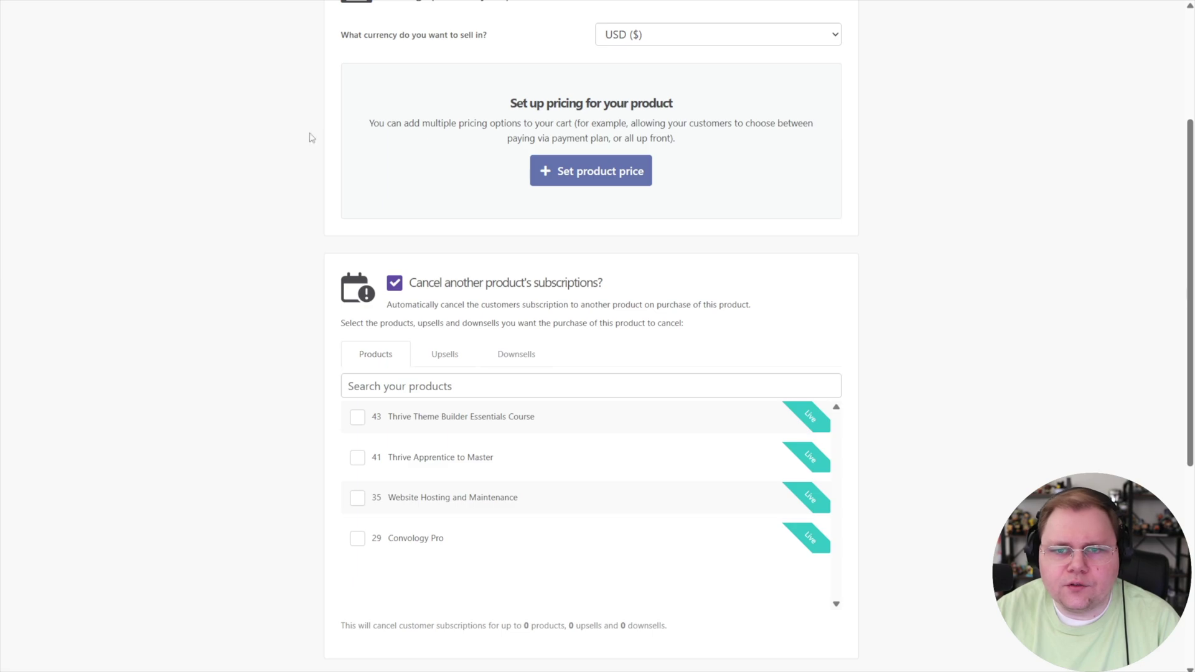
Step: Choose Coupons from the reports chart menu at the top of the page
scroll(309, 137, up, 3)
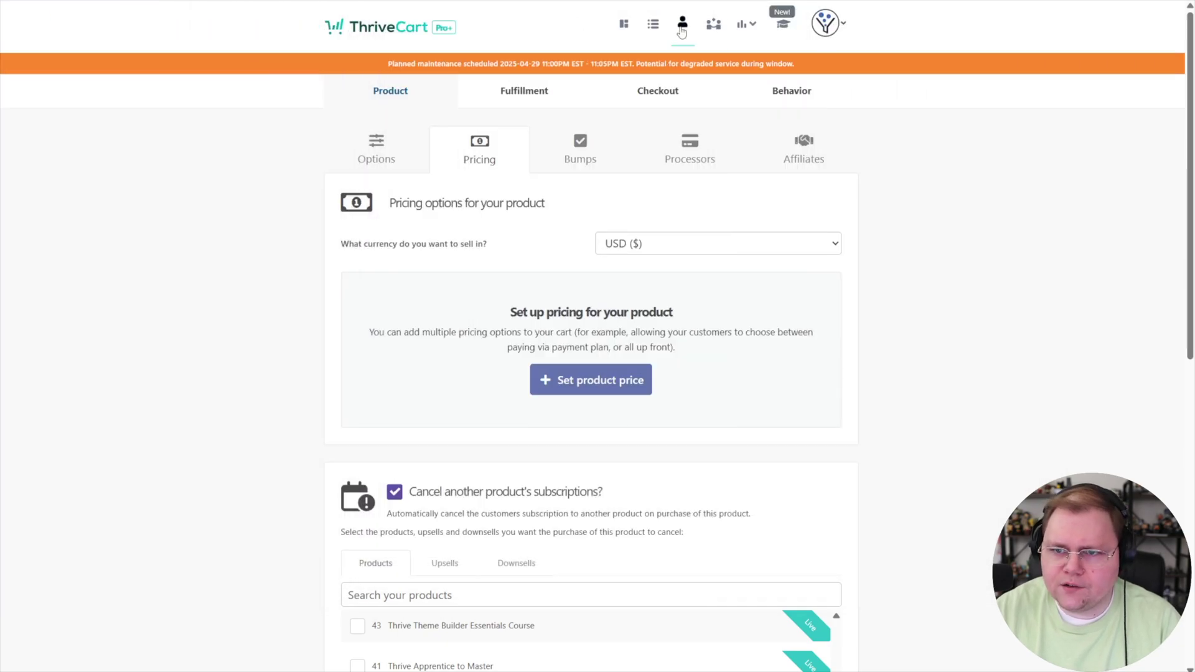
click(754, 34)
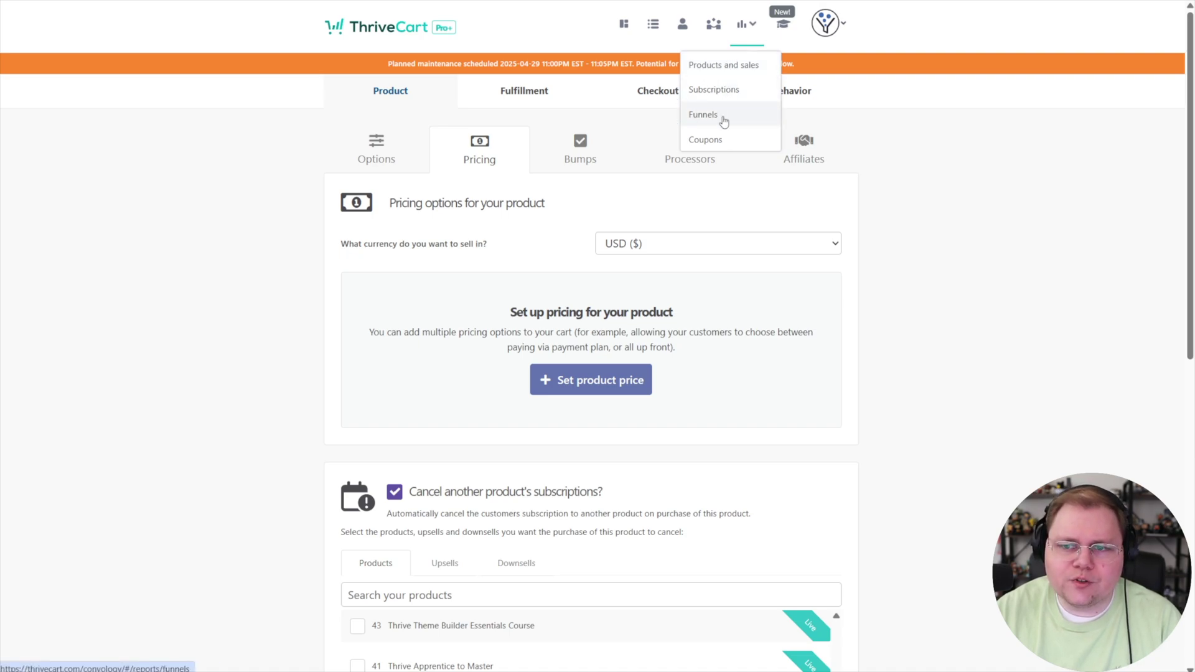
click(728, 145)
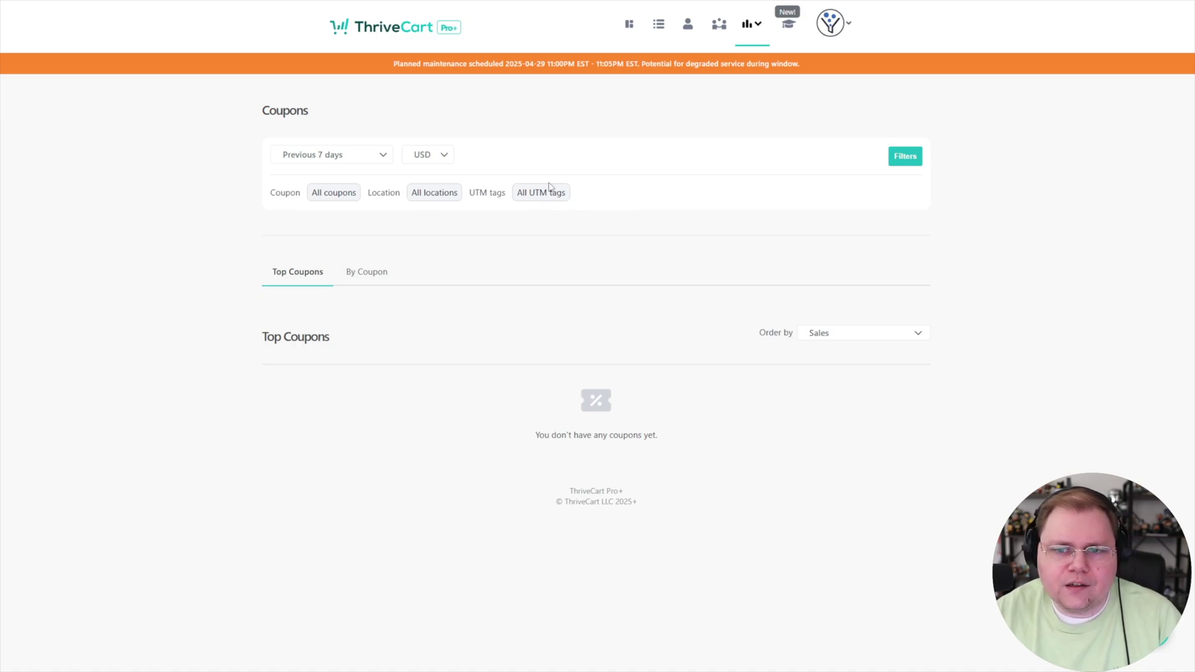
click(905, 157)
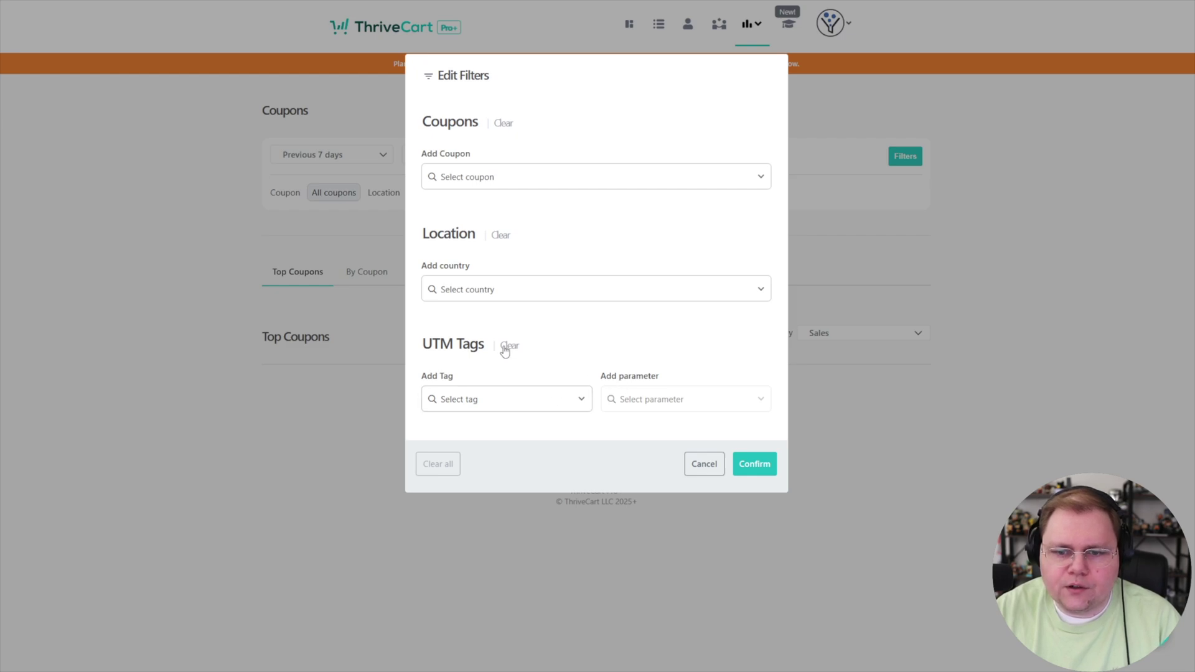
click(555, 398)
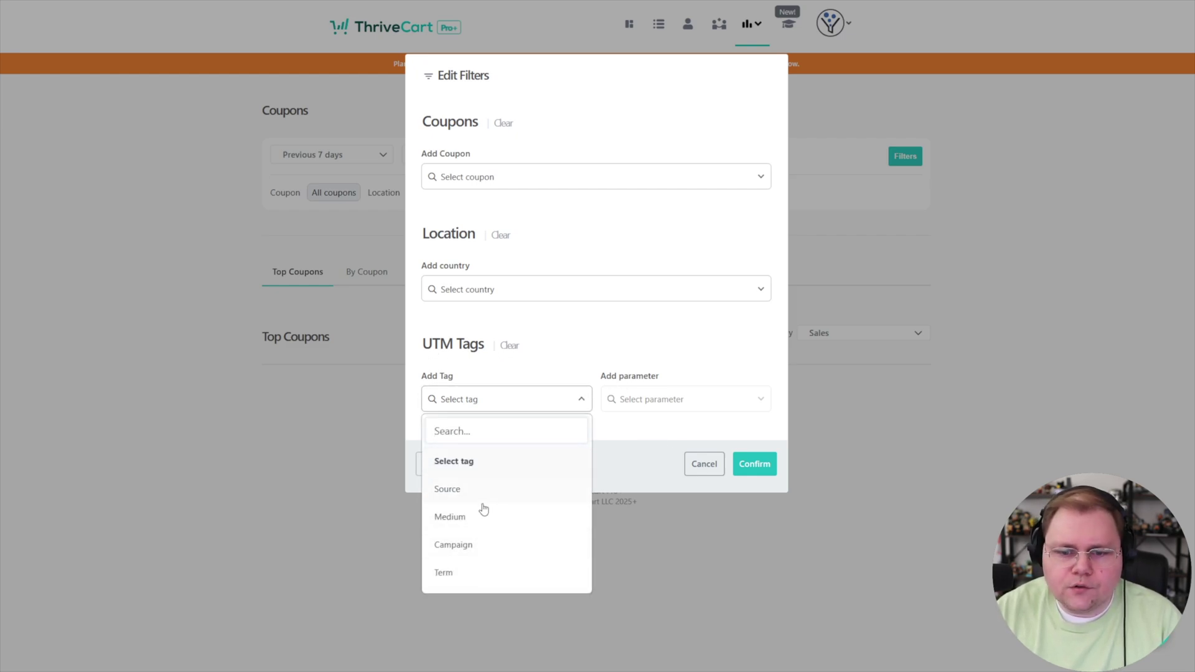
click(678, 401)
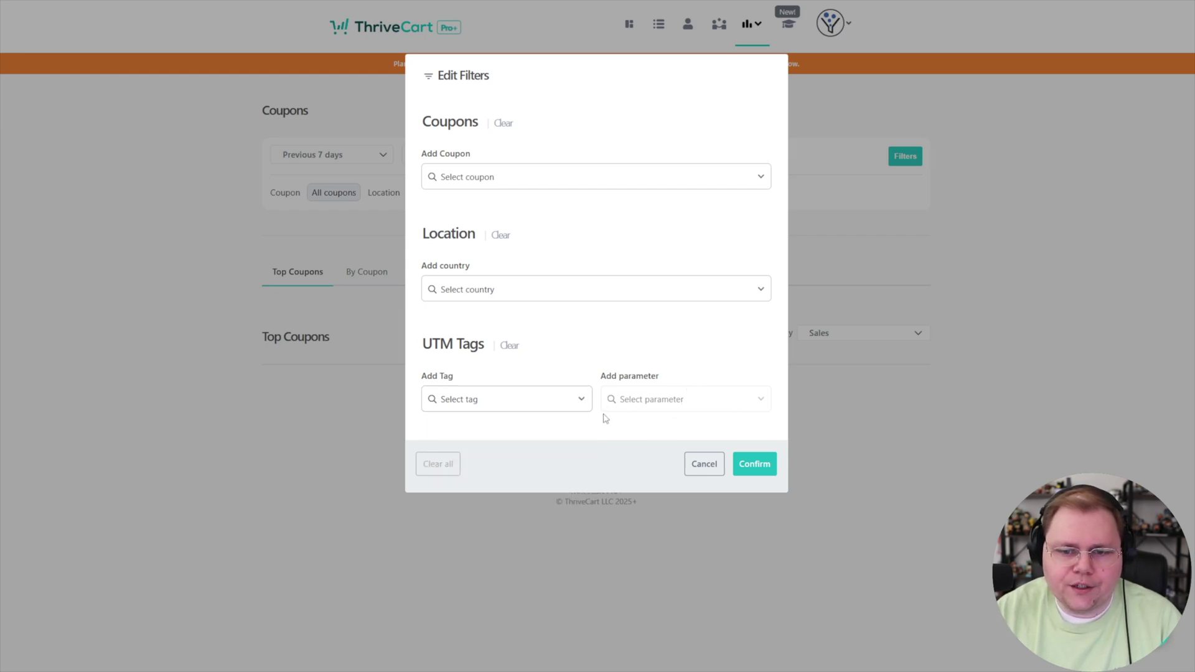
click(507, 407)
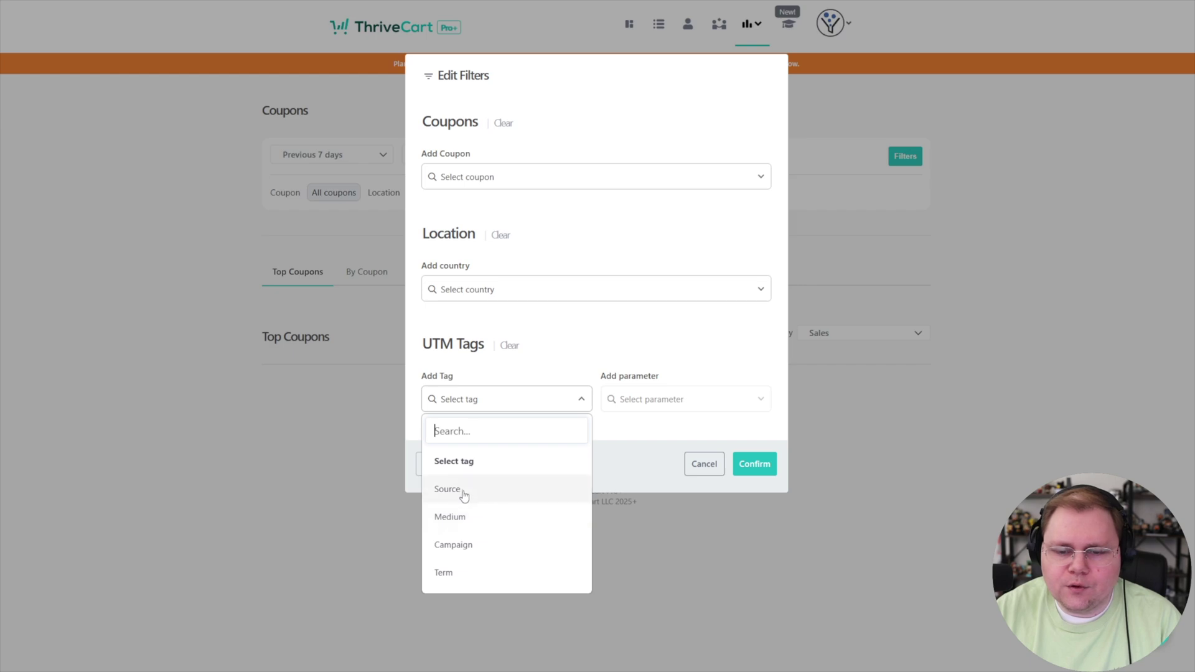
click(468, 524)
click(660, 401)
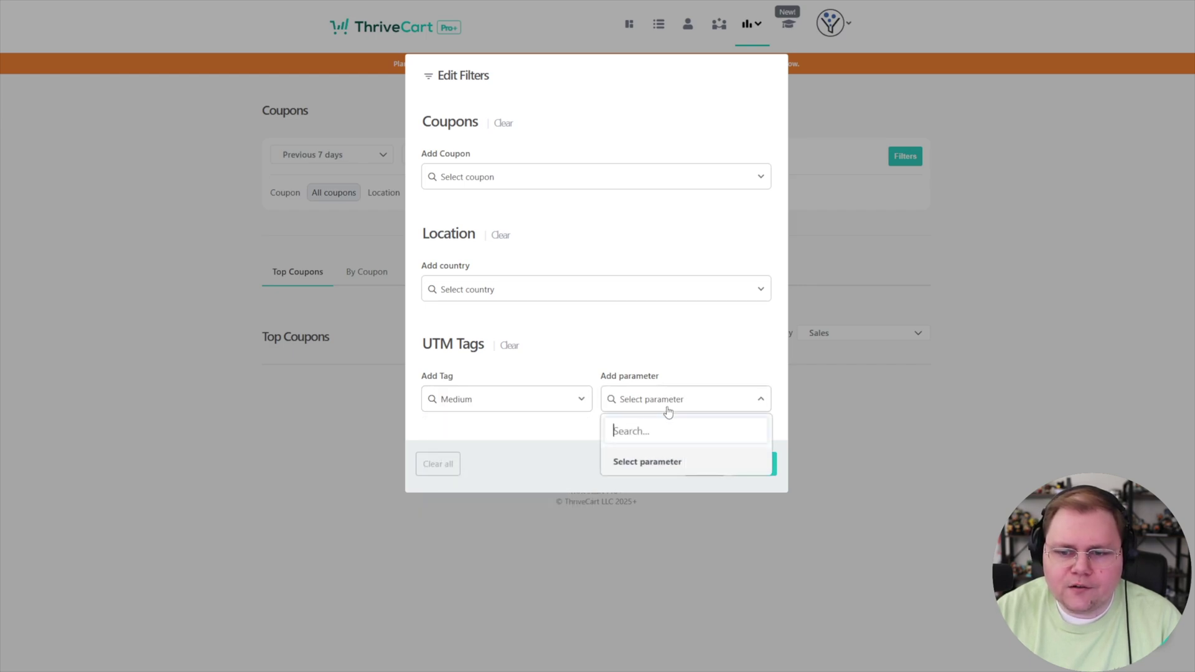
text(email)
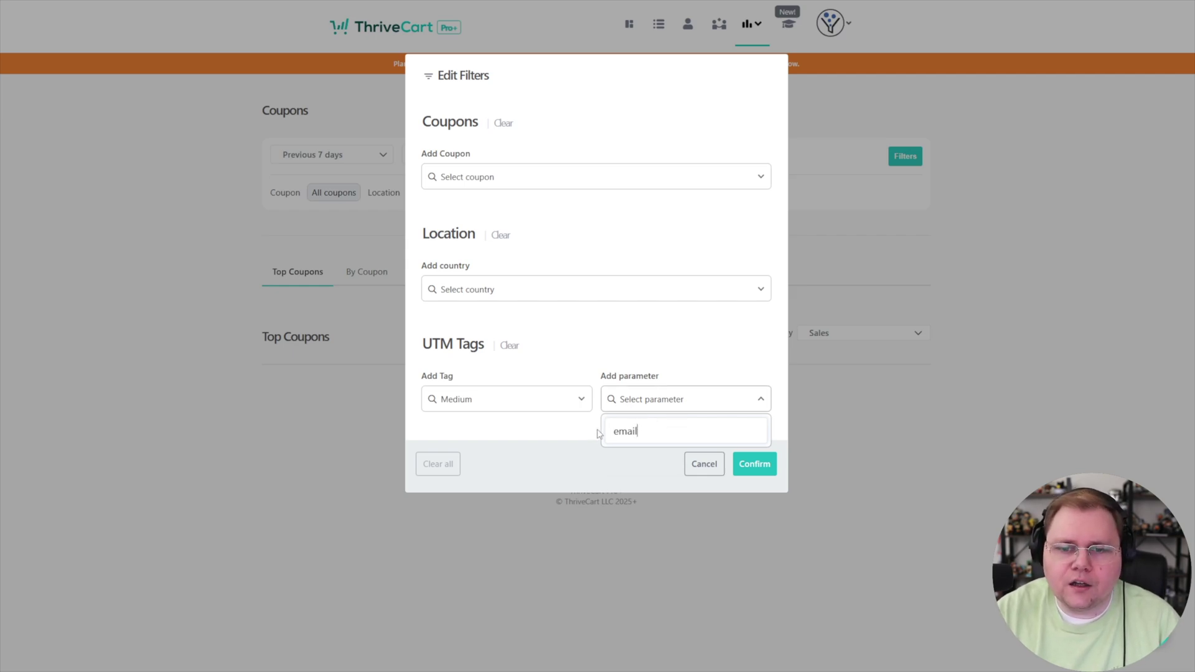
click(443, 134)
click(637, 171)
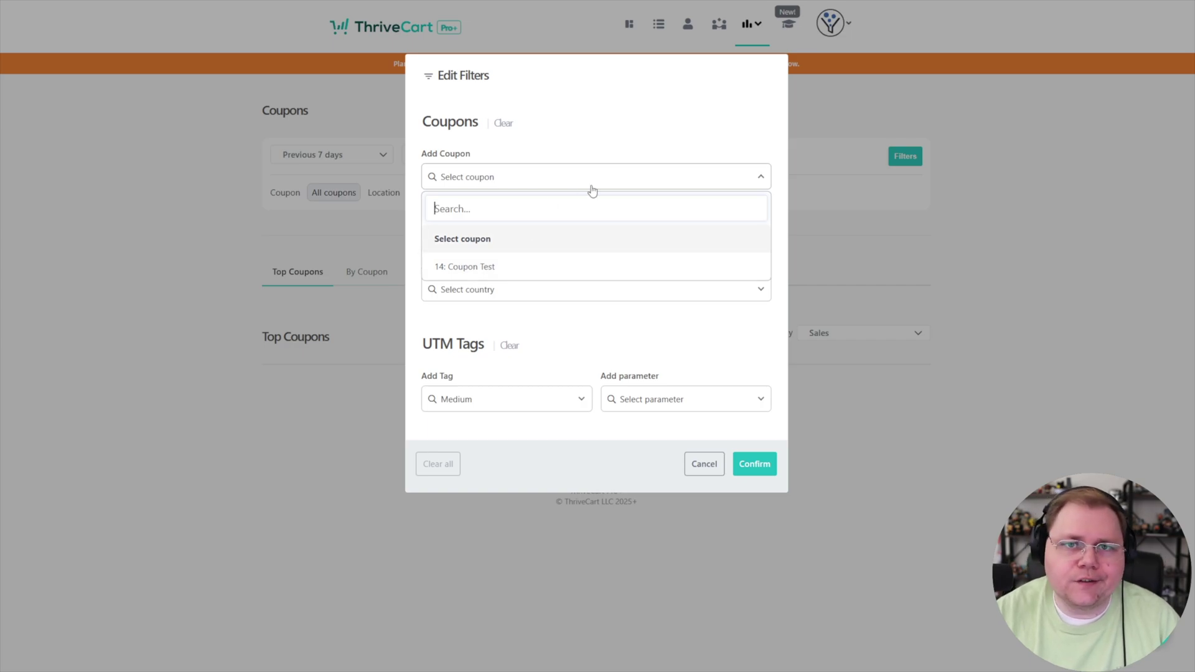
click(667, 455)
click(704, 463)
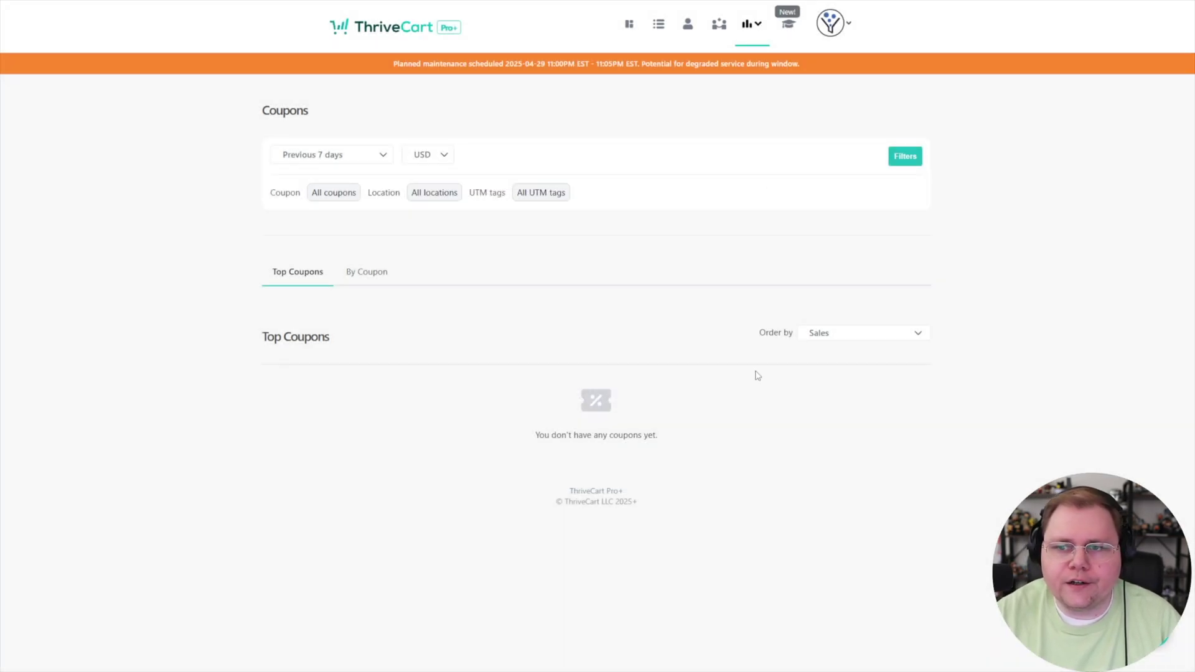
click(752, 24)
click(725, 101)
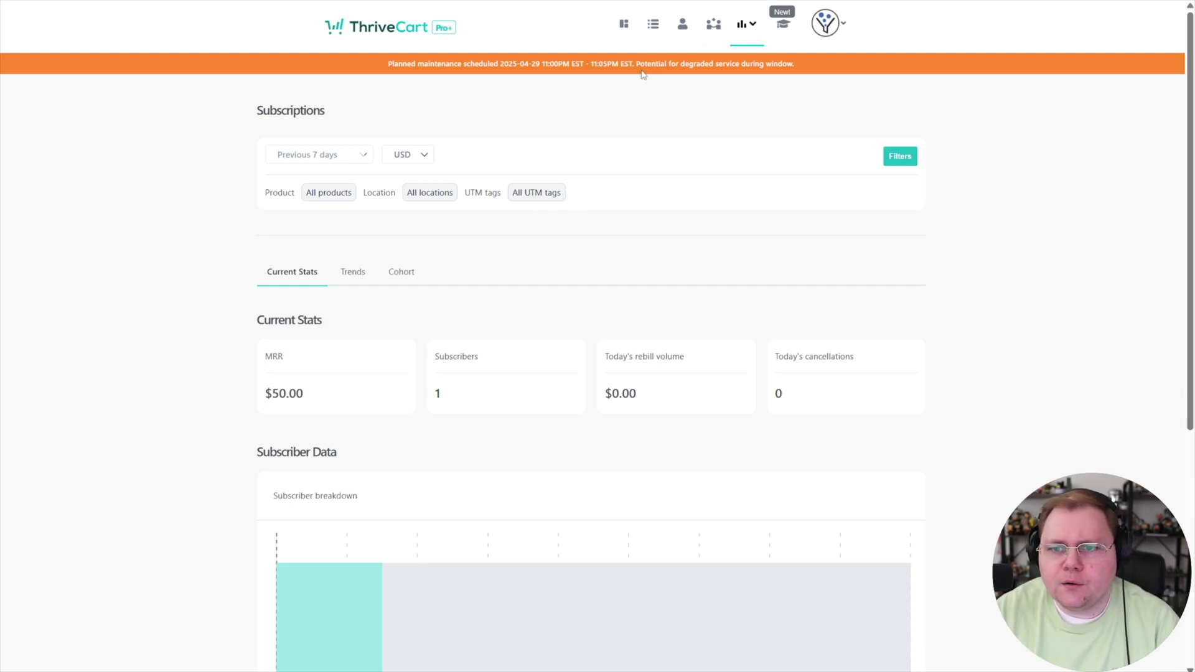
Step: Go back to the Products list using the header icon
click(653, 24)
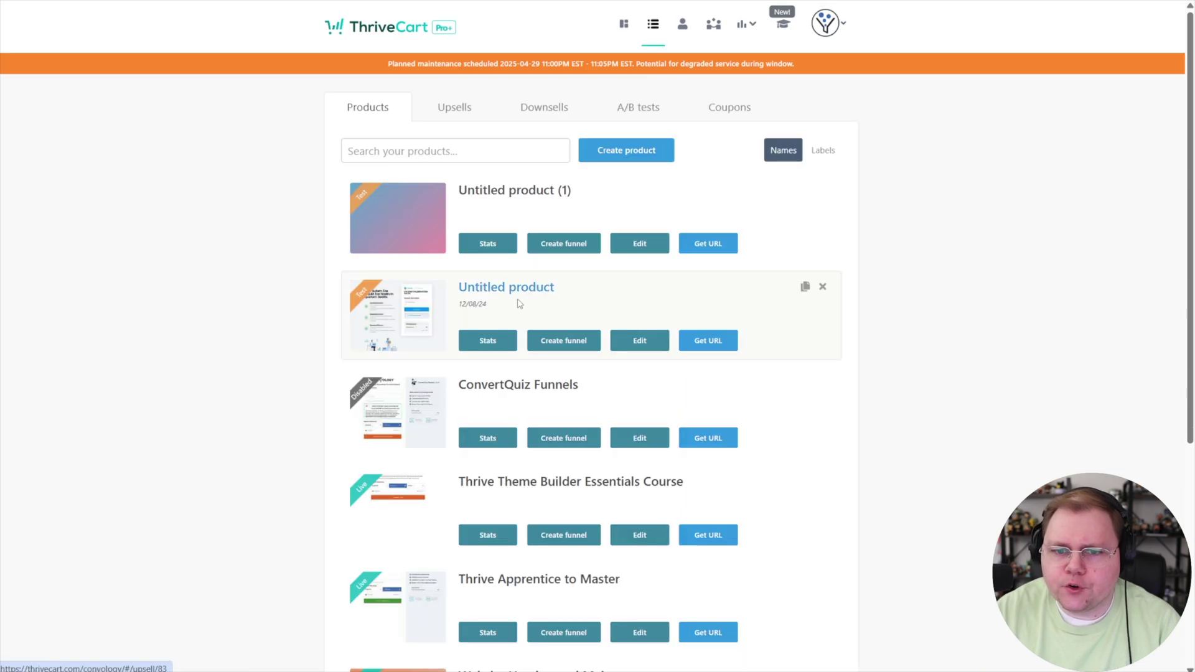
Step: On Untitled product (1)'s Bumps tab, add a bump named 'Doug's Order Bump 1' priced $25
click(660, 248)
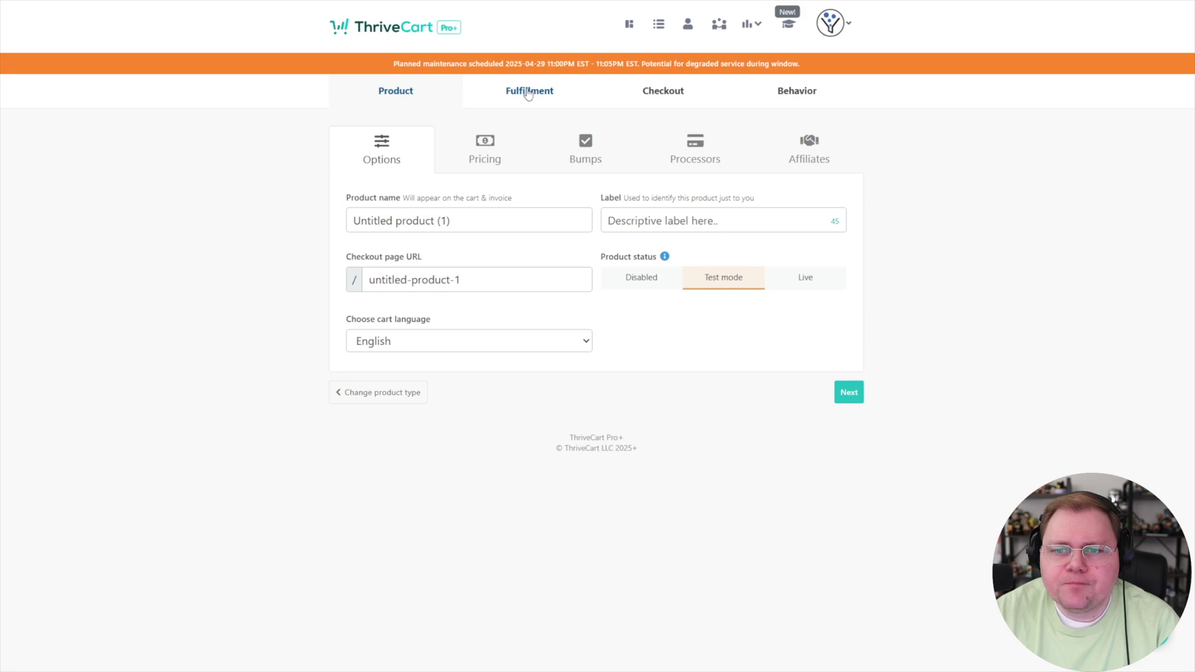
click(594, 153)
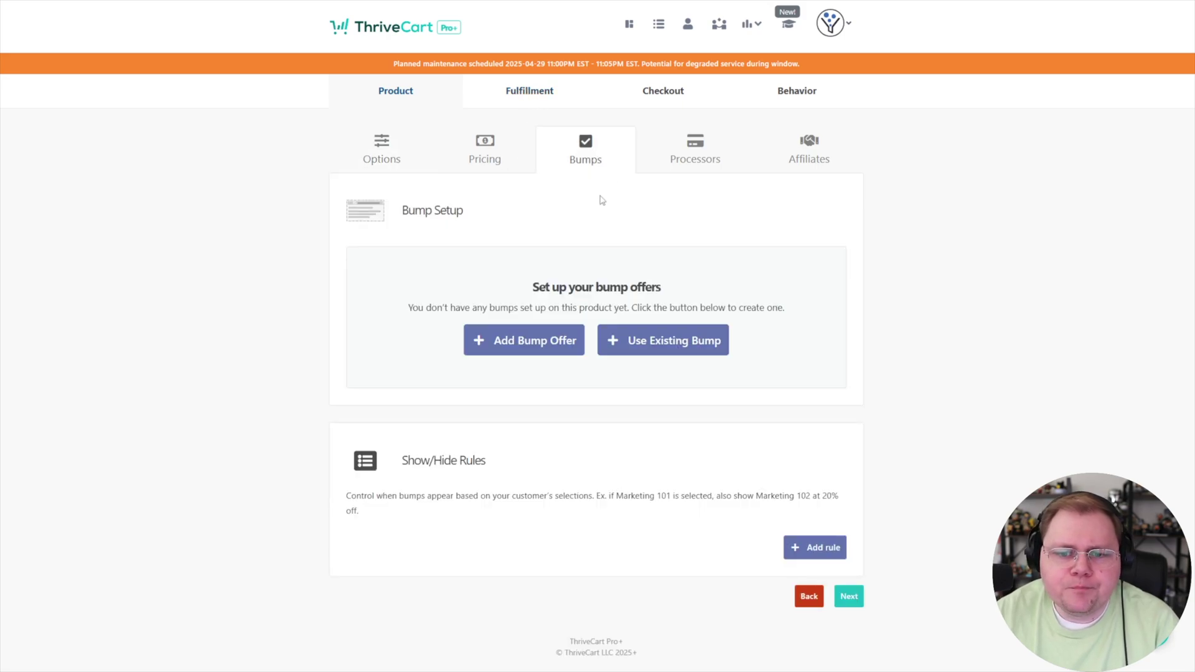
click(522, 352)
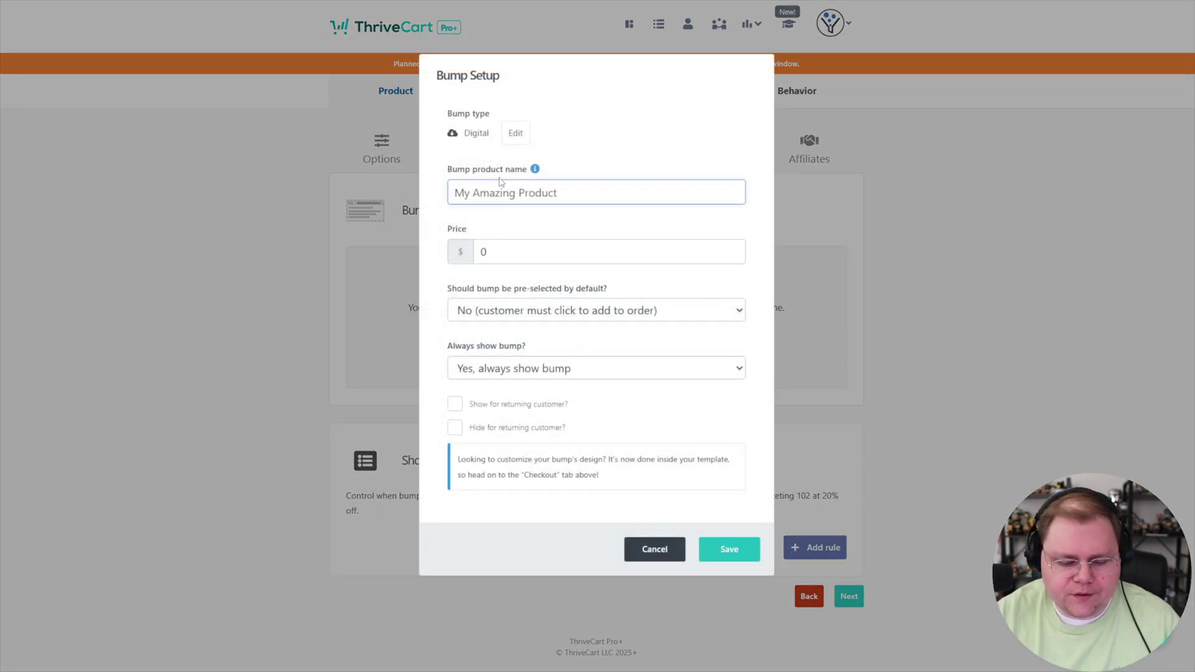
text(Doug's Order Bump 1)
key(Tab)
text(2)
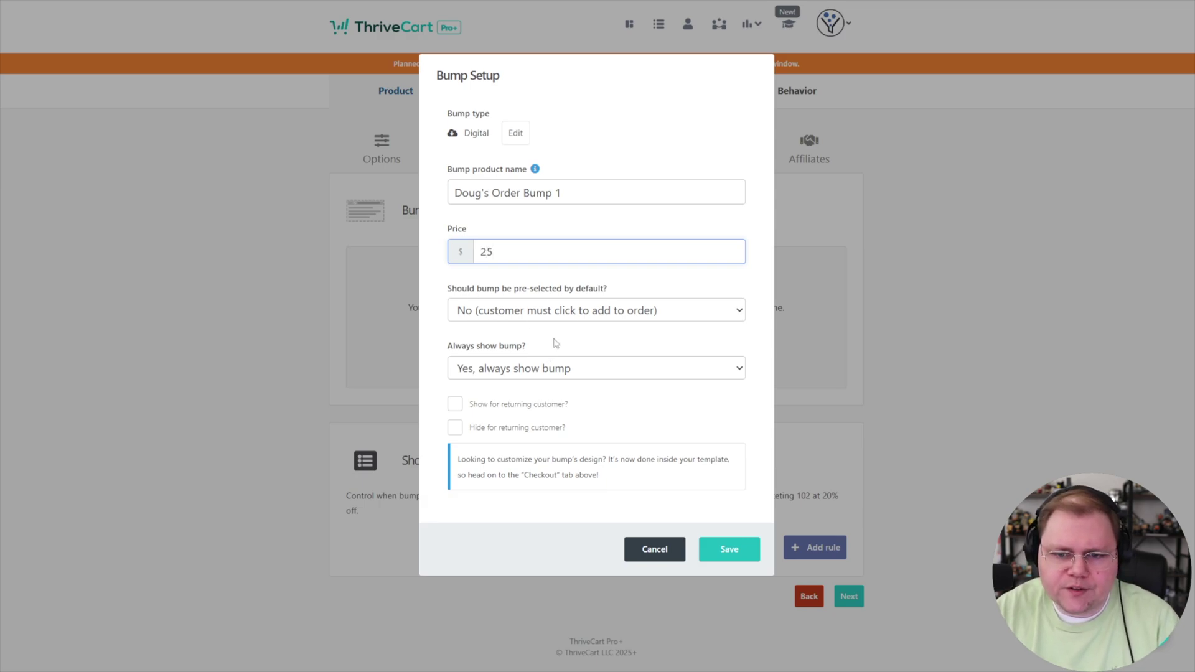
Step: Leave all returning-customer show/hide conditions unchecked and save the order bump
click(455, 428)
click(455, 428)
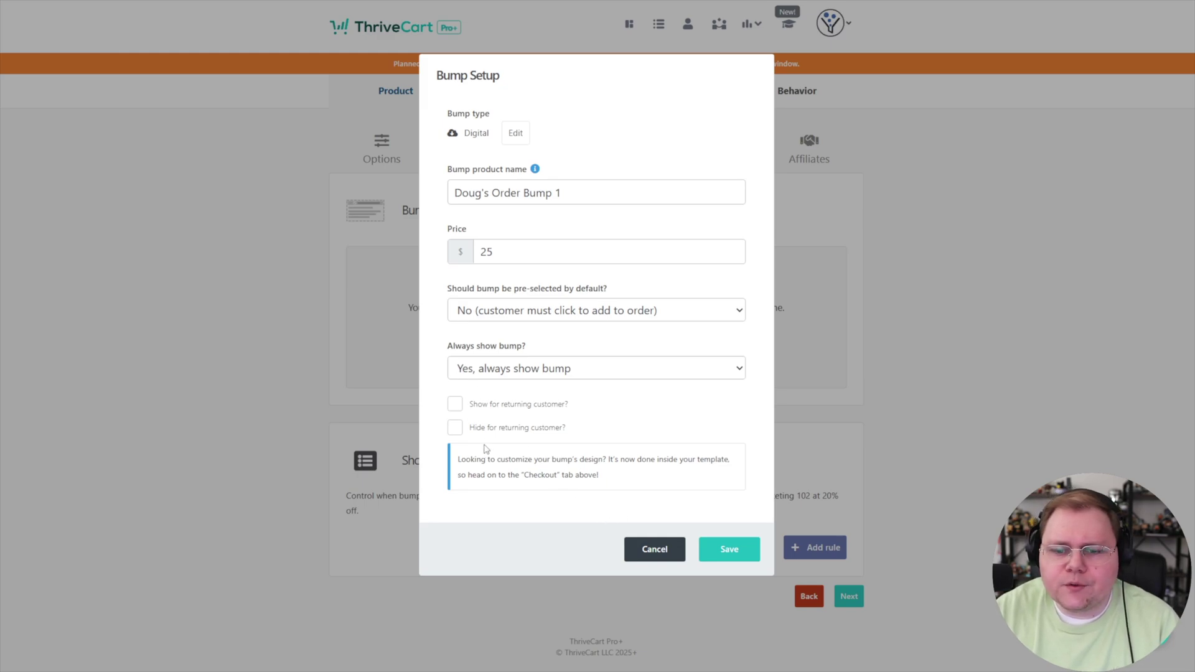
click(455, 404)
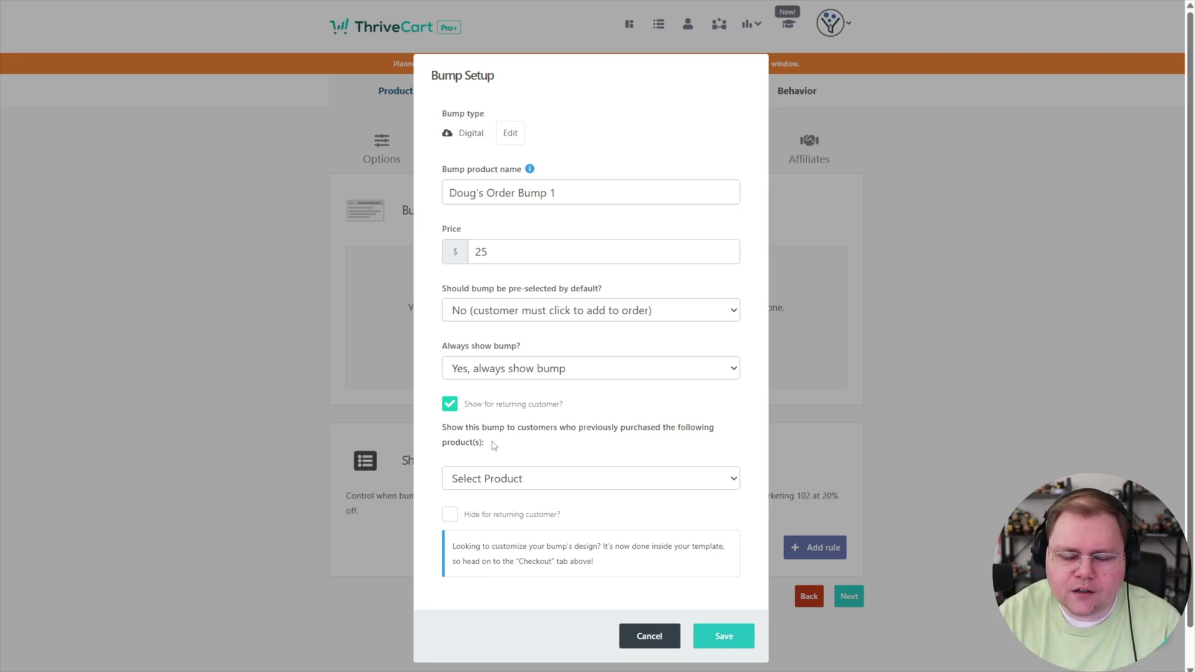
click(495, 478)
click(504, 501)
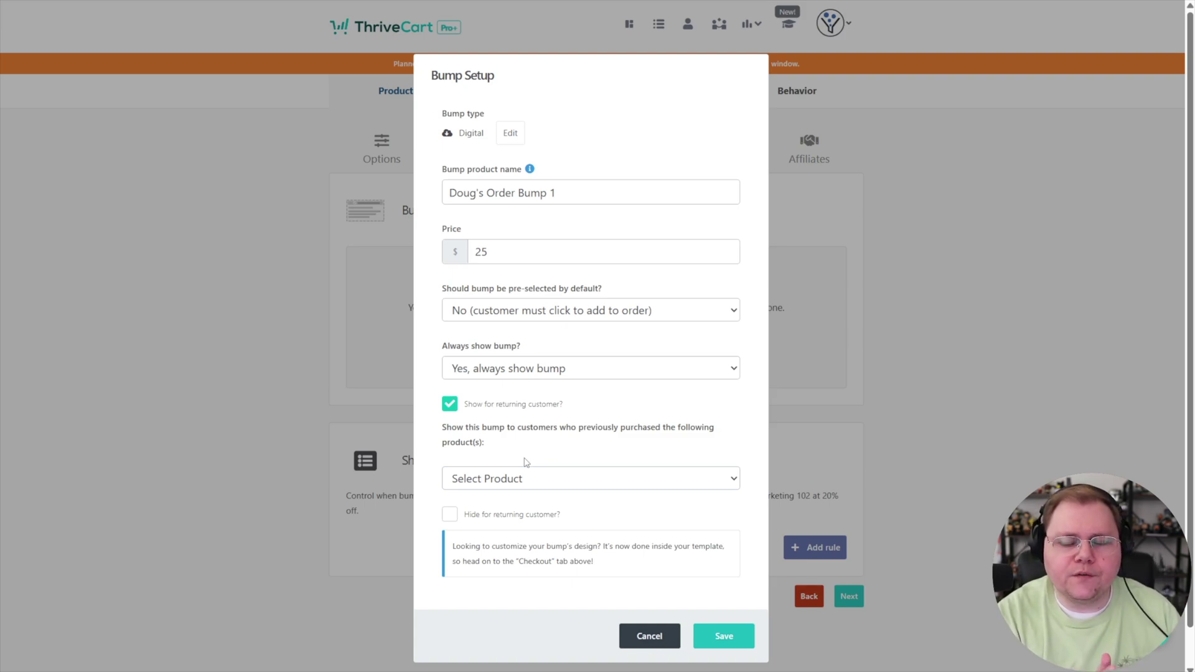
click(450, 405)
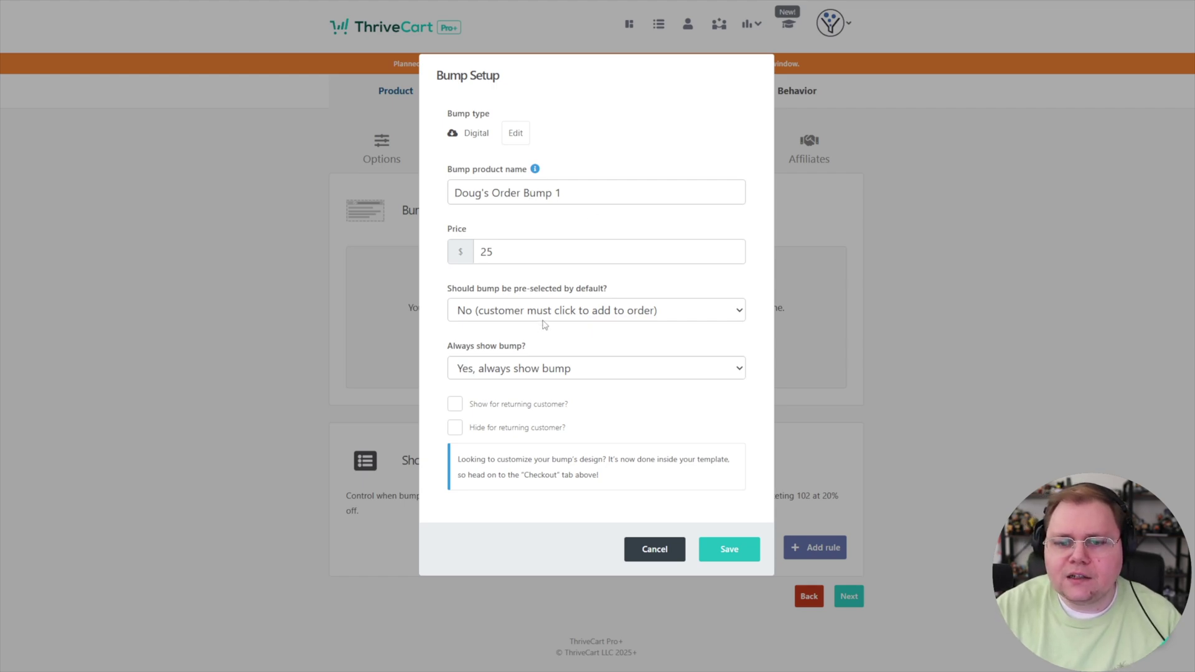
click(455, 428)
click(520, 501)
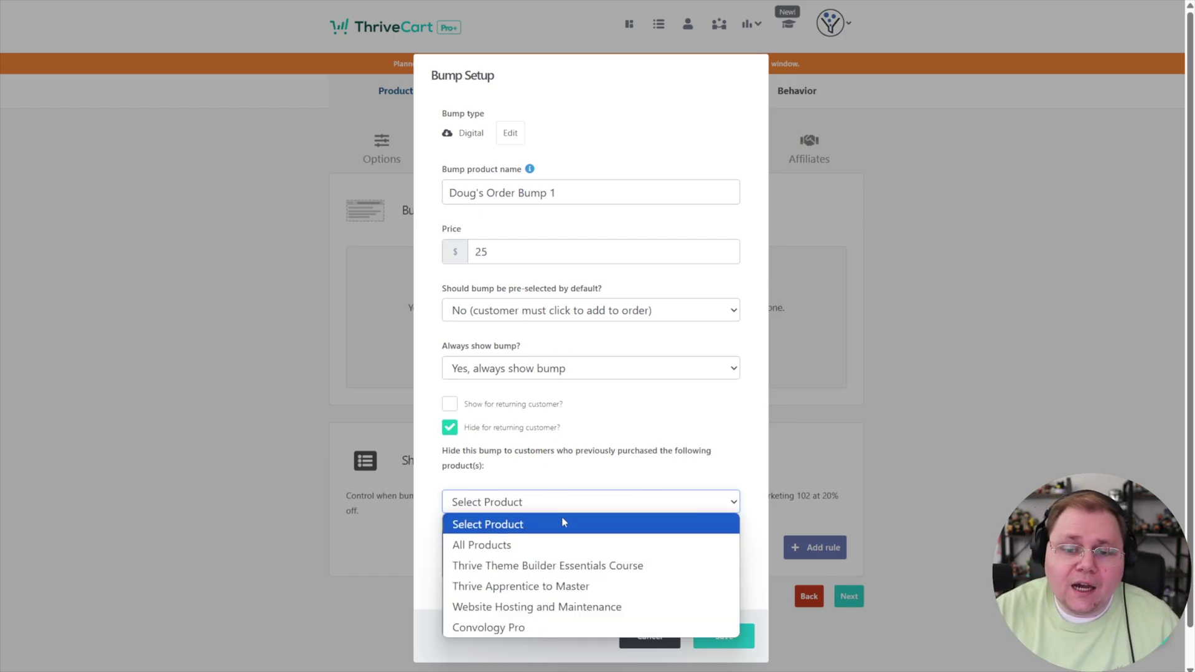
click(578, 448)
click(449, 427)
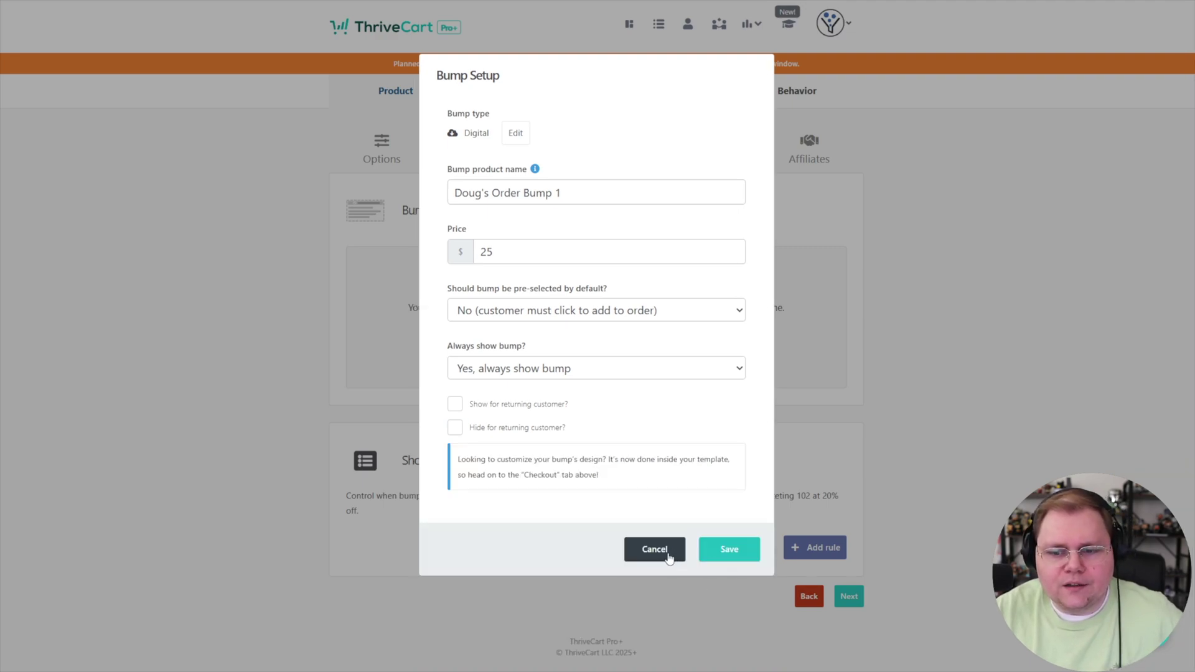
click(726, 558)
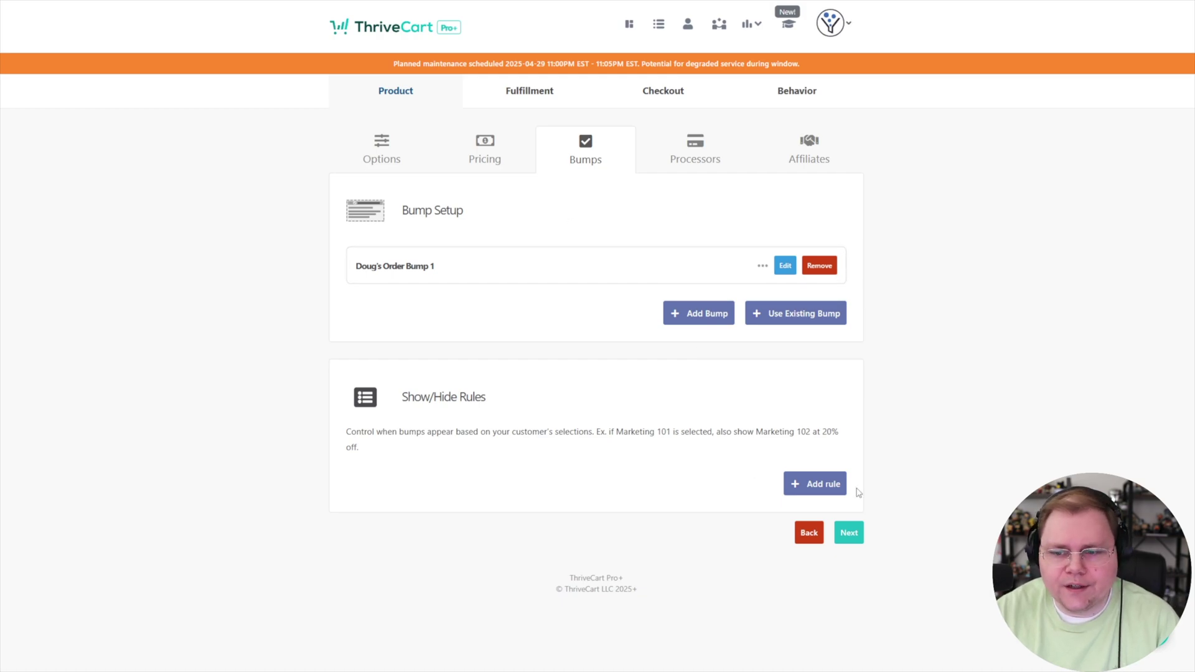
click(822, 495)
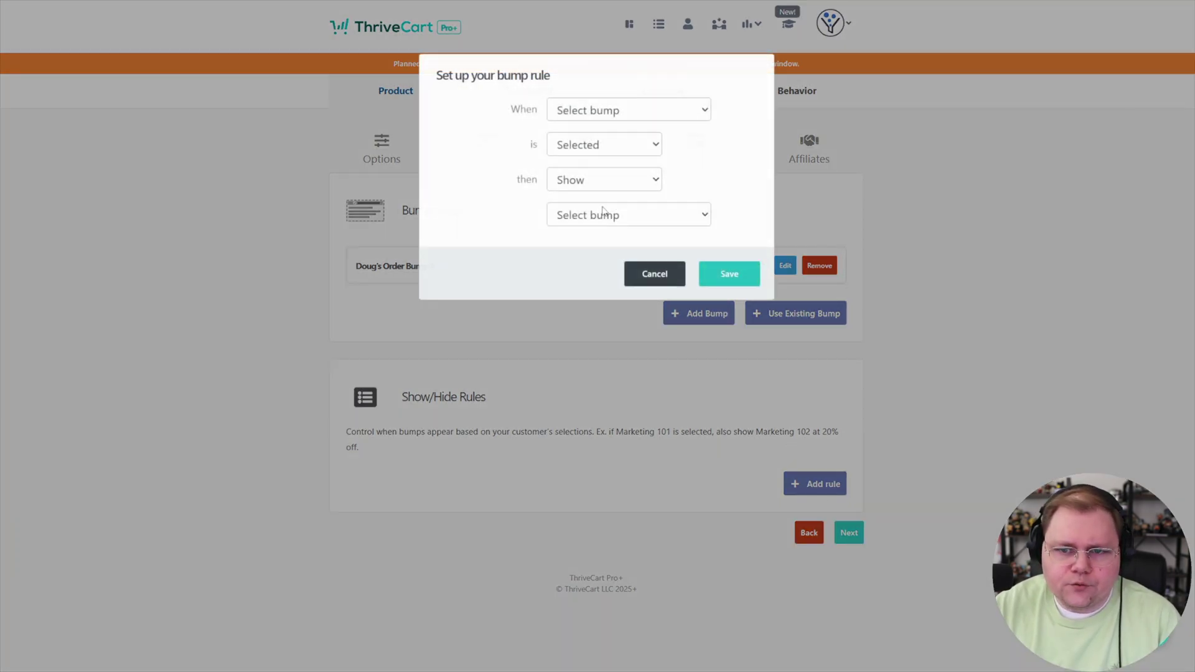
click(620, 115)
click(610, 175)
click(599, 147)
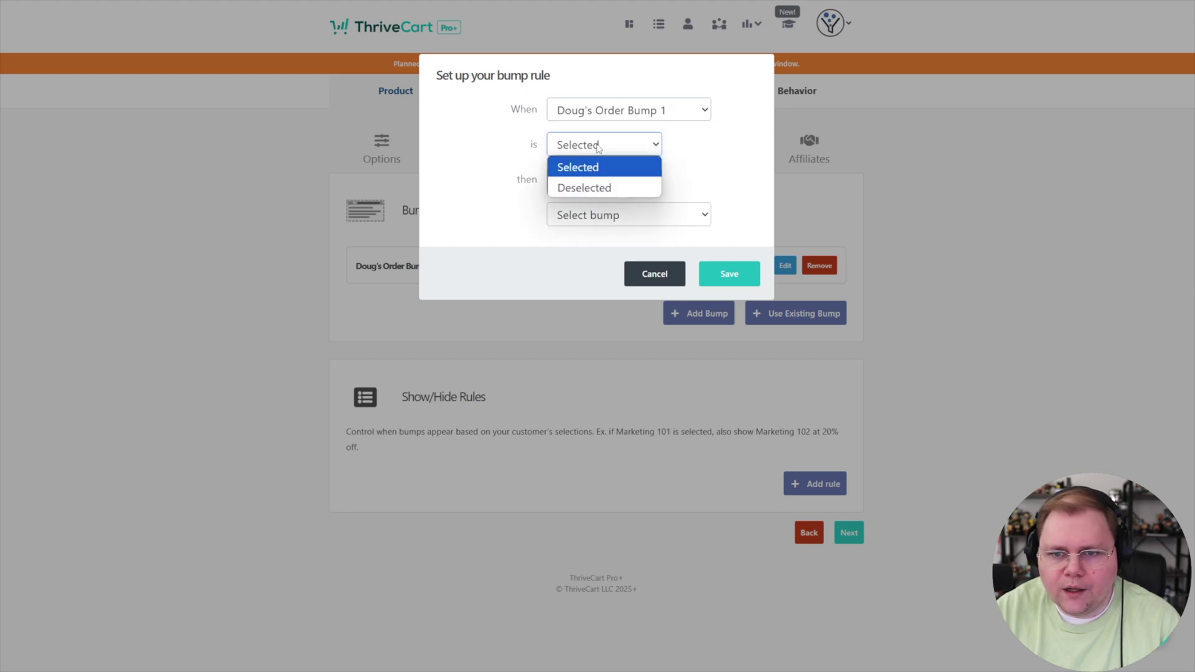
click(607, 167)
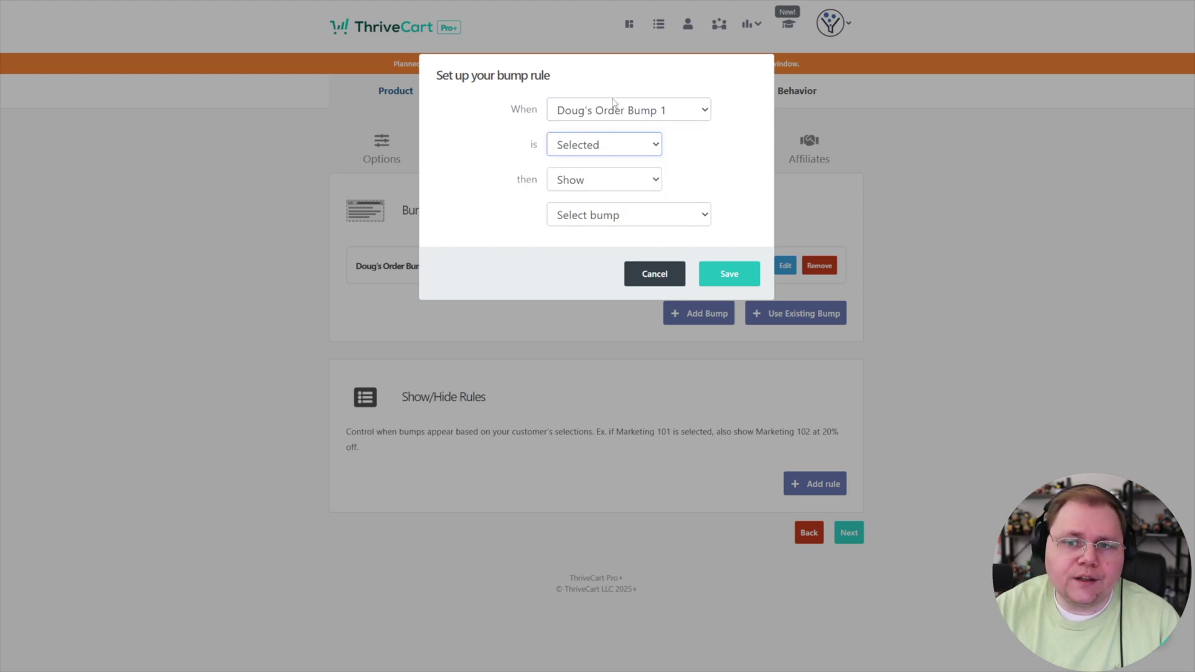
click(607, 215)
click(525, 256)
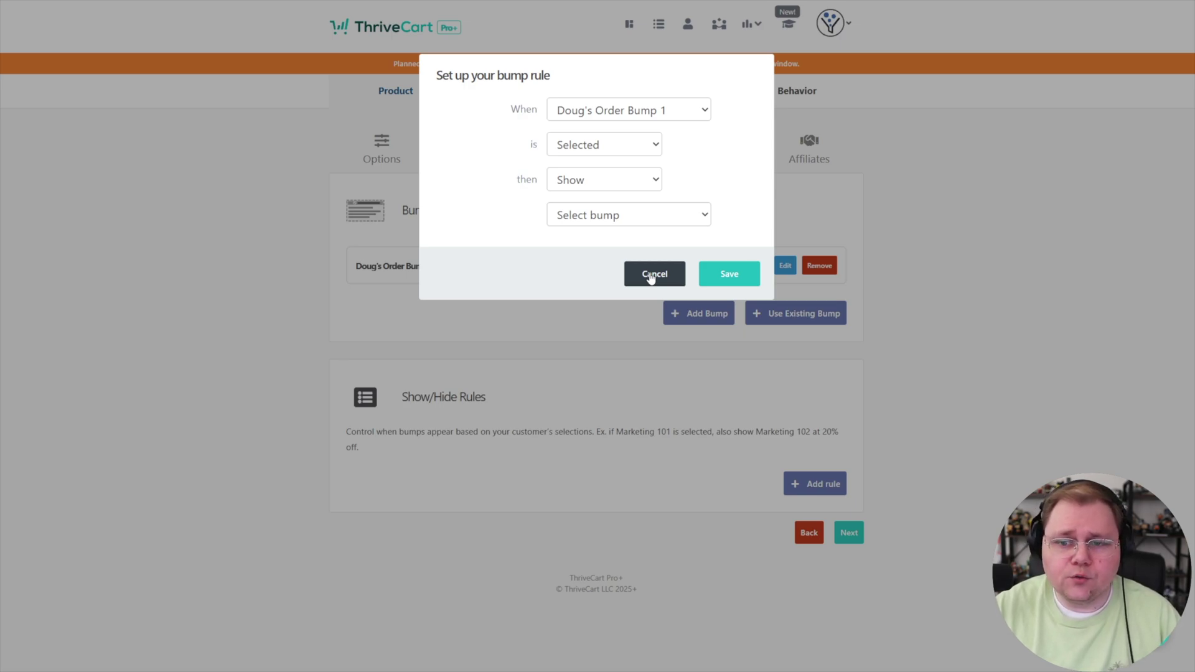
click(651, 278)
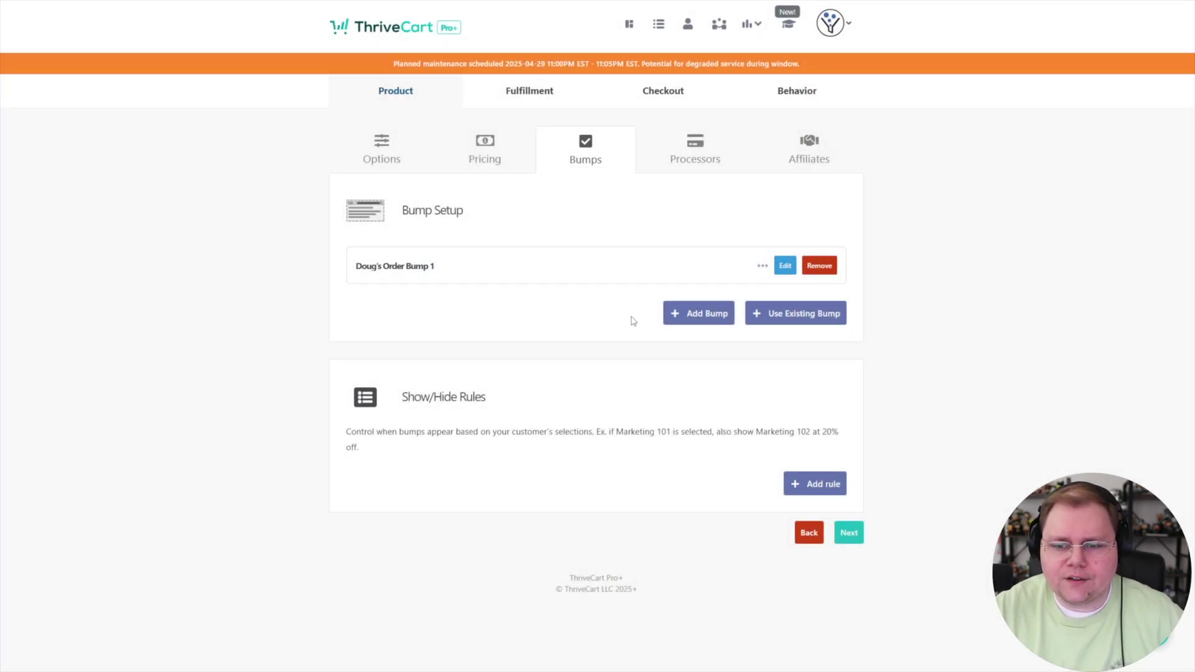
Step: Start adding a tracking ID to the ConvertQuiz Funnels checkout link
key(alt+Tab)
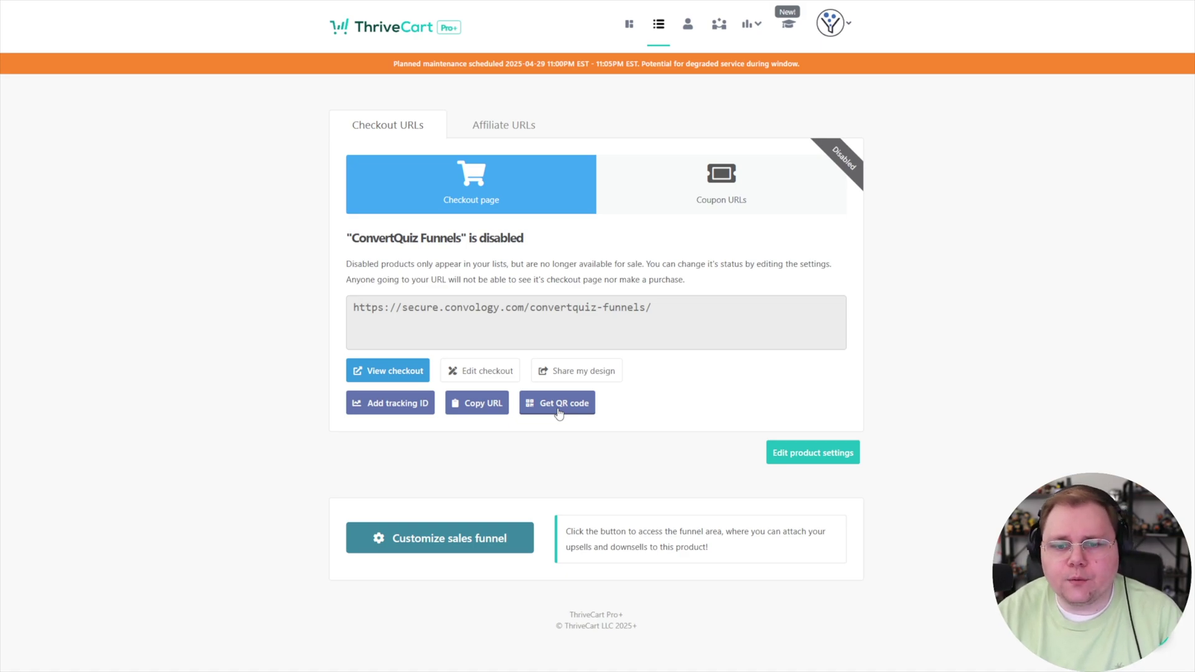
click(389, 405)
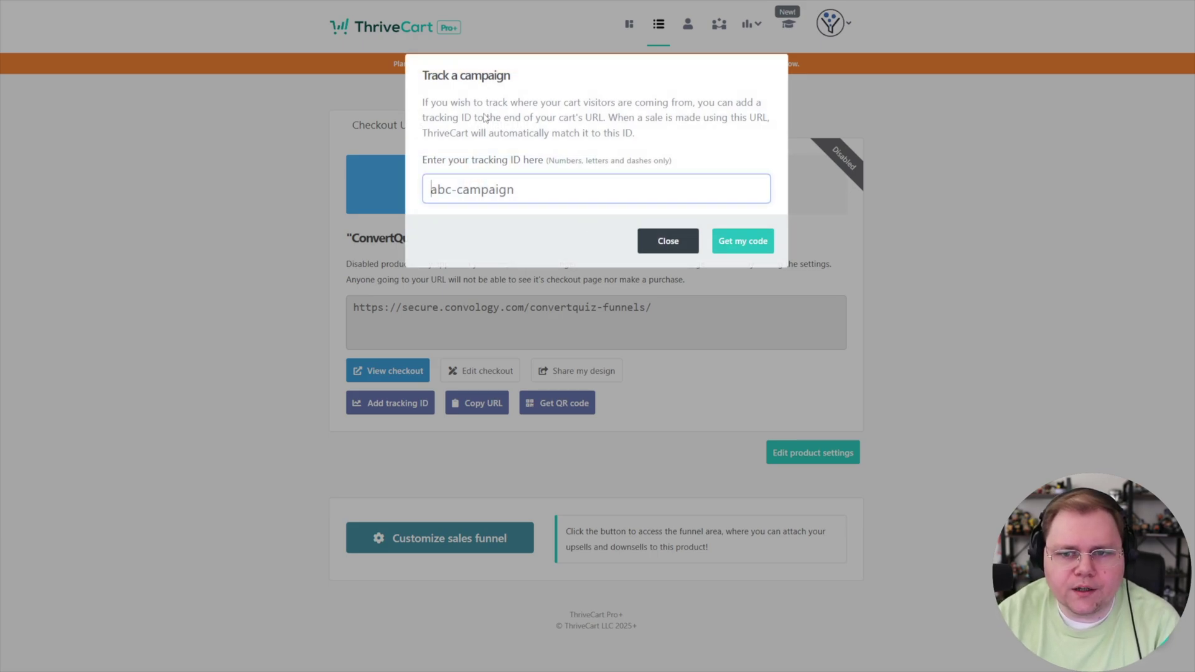
Step: Generate a test checkout link with tracking ID 'tracking-id-test', inspect it, then close
text(tracking-id-test)
key(Return)
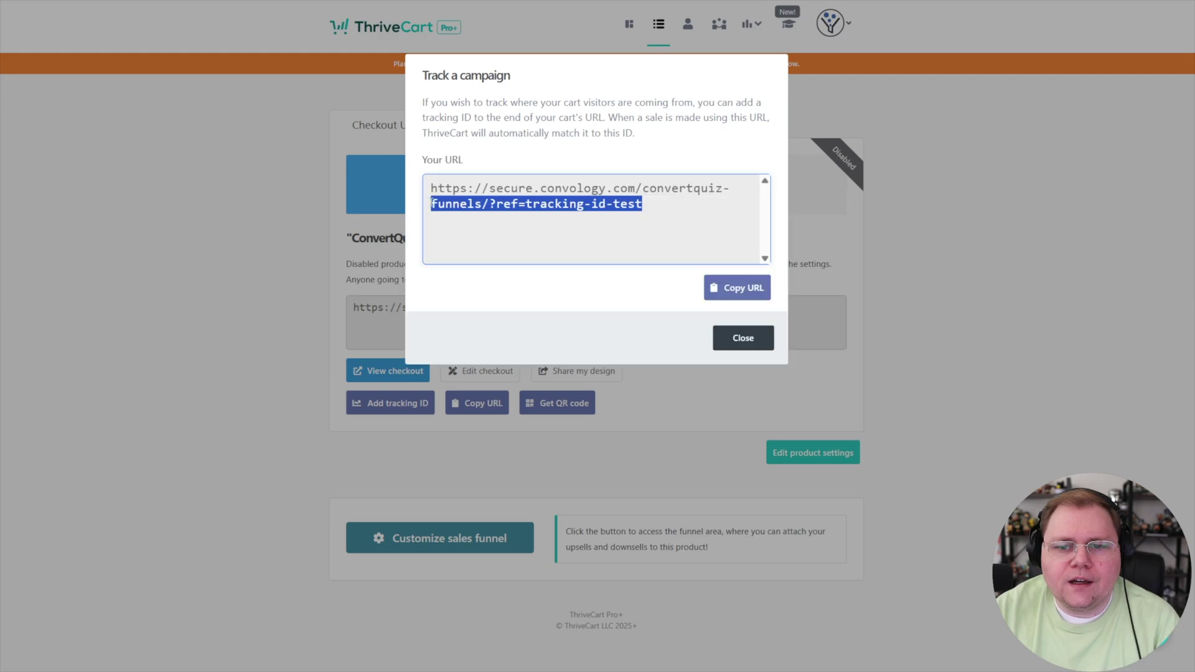
drag(431, 202, 431, 187)
drag(643, 204, 531, 219)
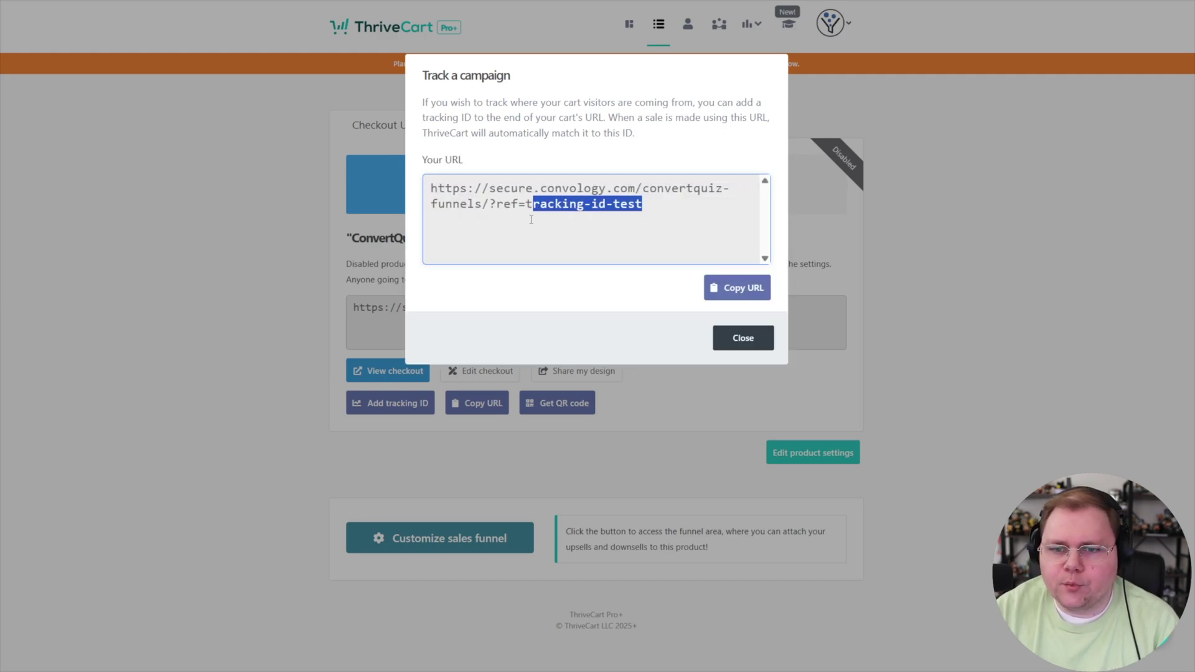
click(737, 287)
click(743, 338)
Step: Generate and select the checkout link with tracking ID 'youtube-description', then close the dialog
click(390, 403)
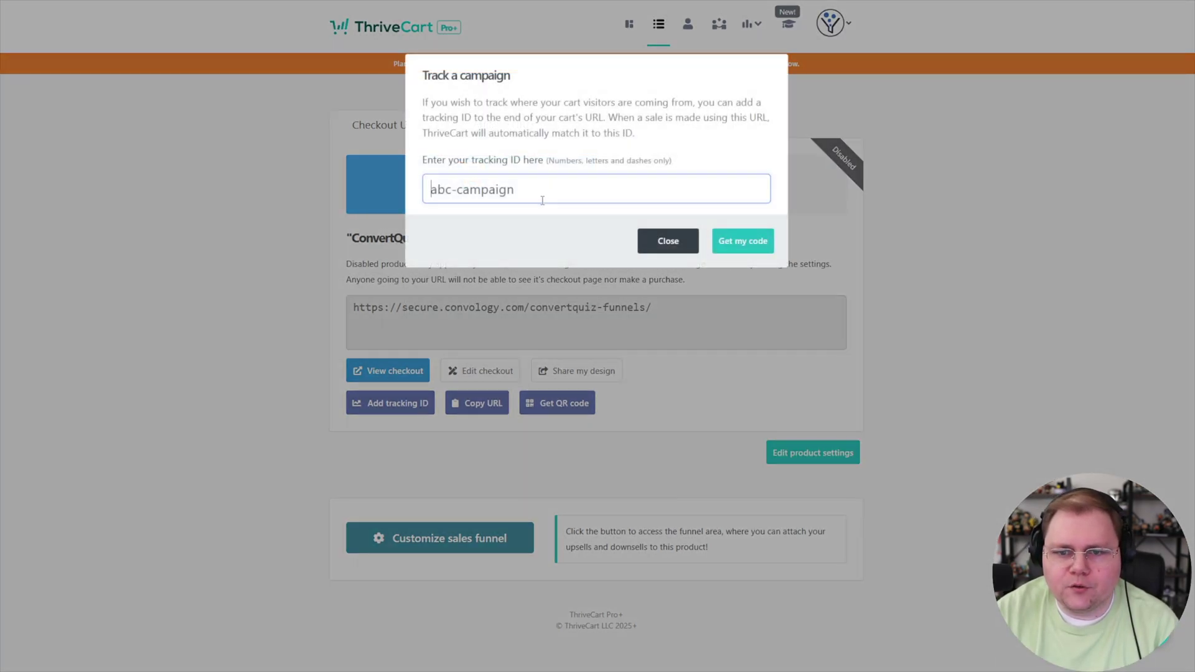
text(youtube-de)
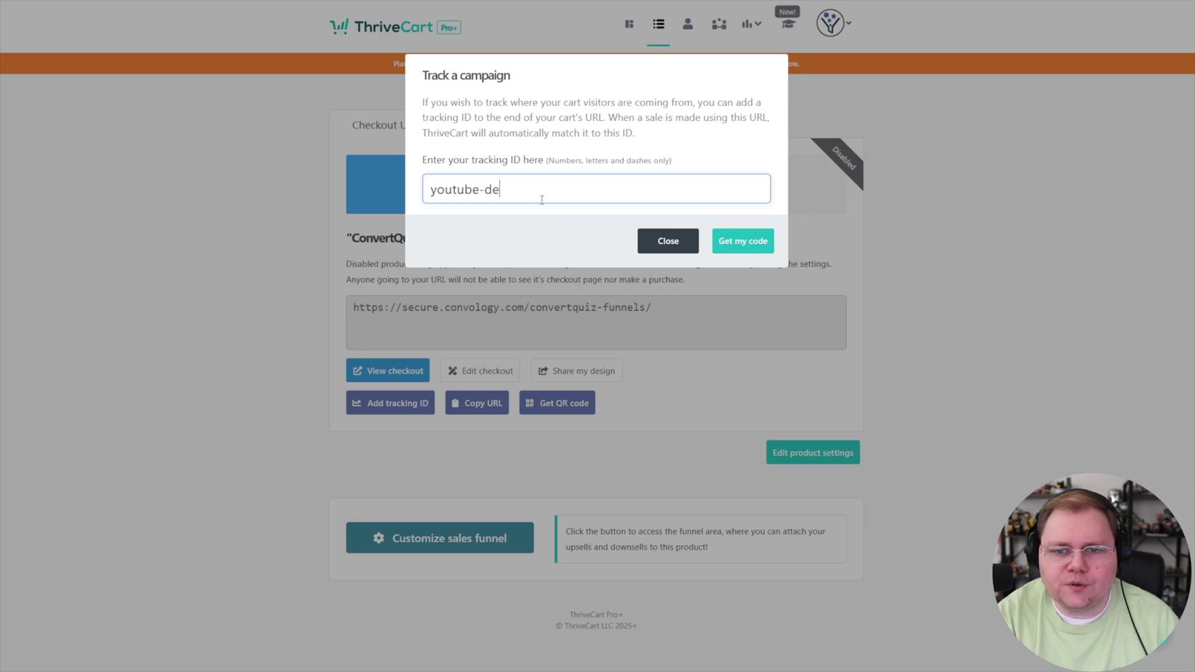
text(scription)
click(752, 240)
drag(674, 205, 422, 194)
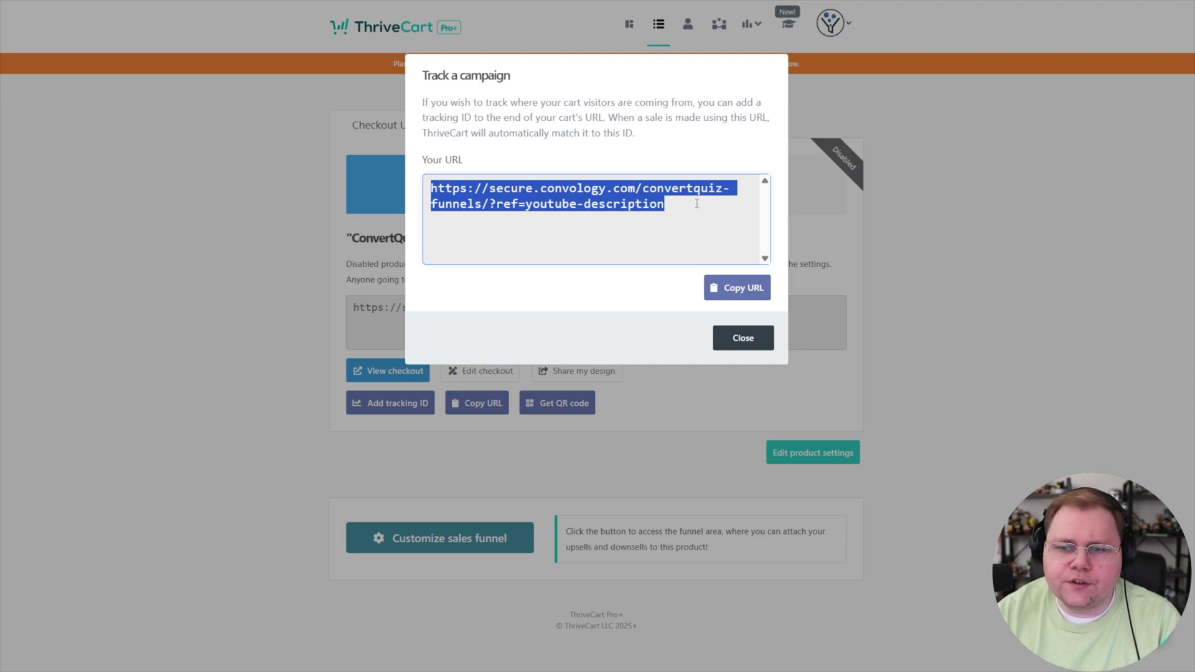
click(654, 209)
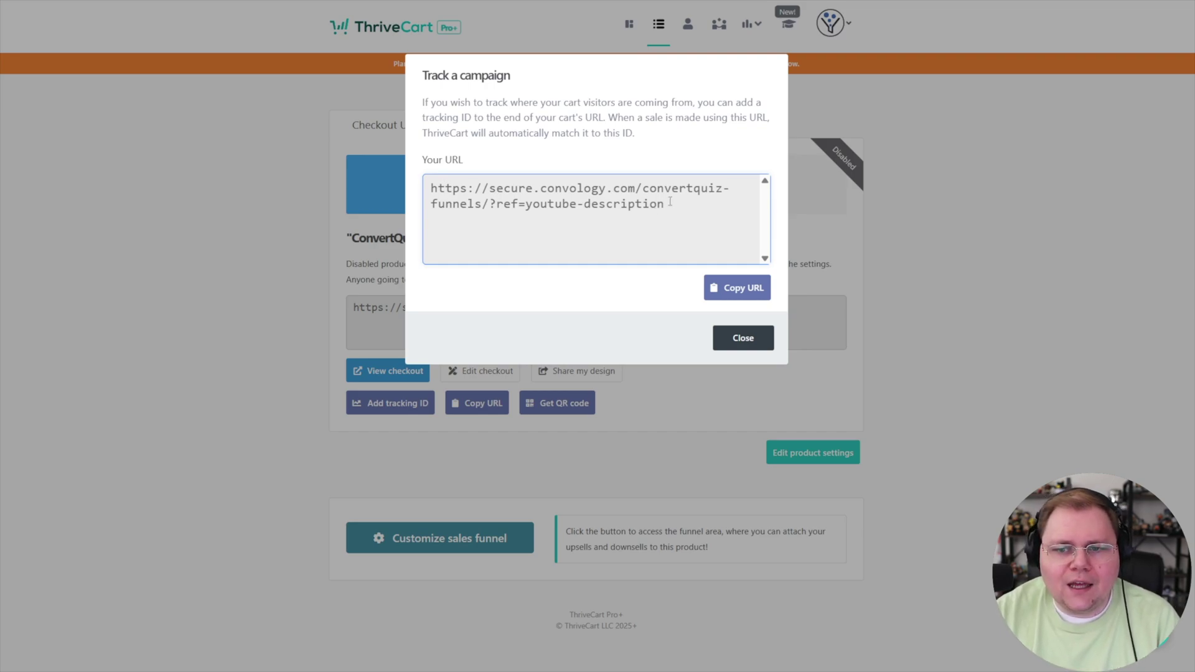
drag(670, 201, 431, 184)
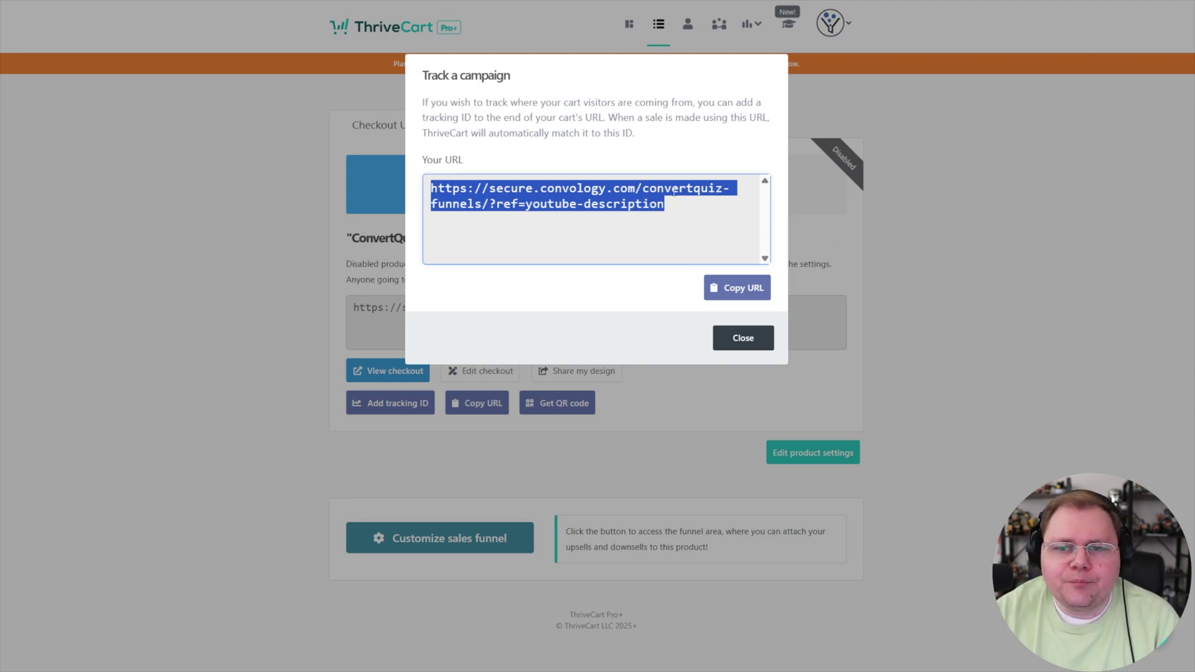
click(742, 344)
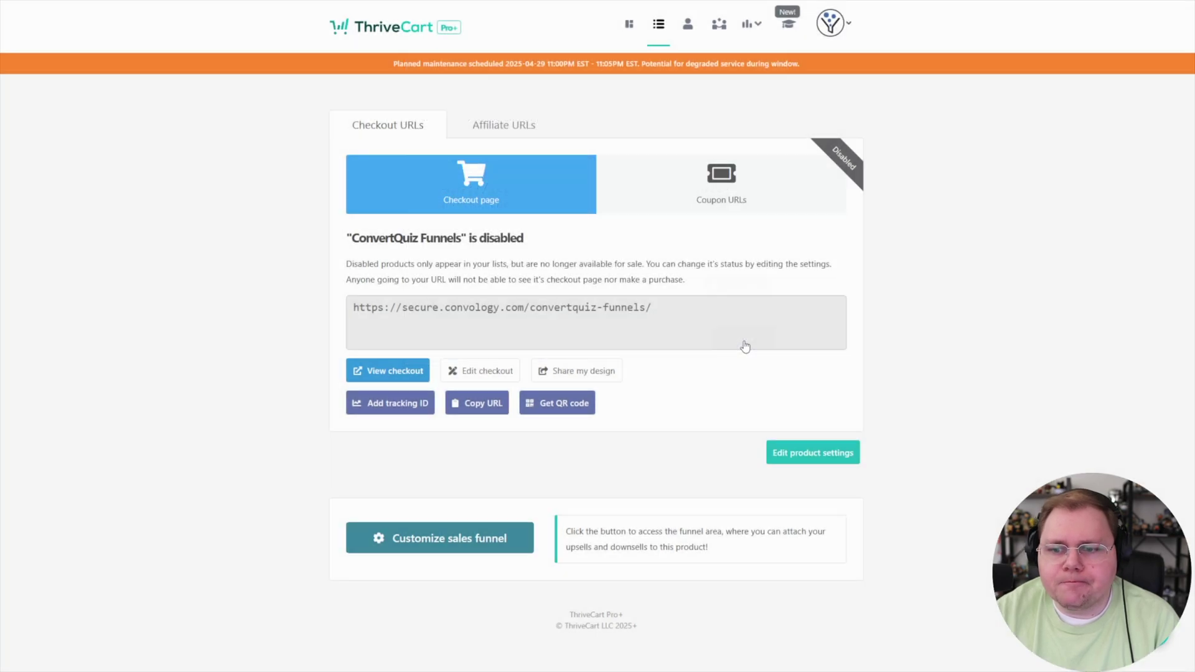
key(alt+Tab)
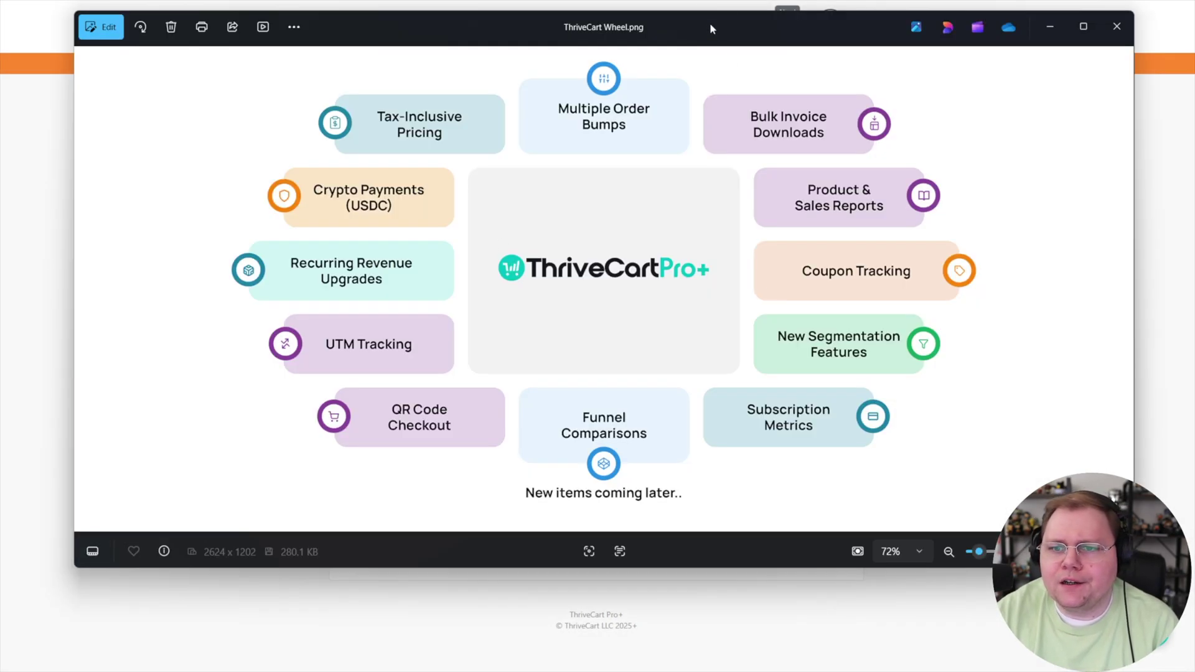
Step: Dismiss the feature wheel image and open the account avatar menu
key(alt+Tab)
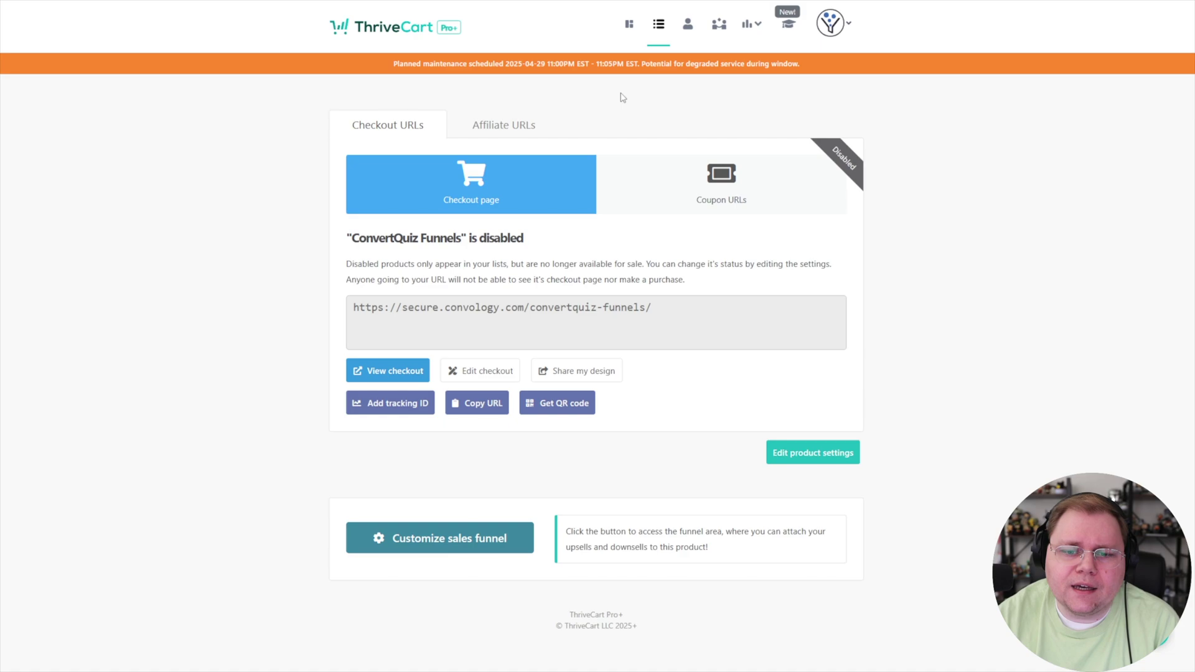
click(833, 23)
Step: Open Settings and view all 39 integrations, including Stripe Connect and PayPal
click(790, 134)
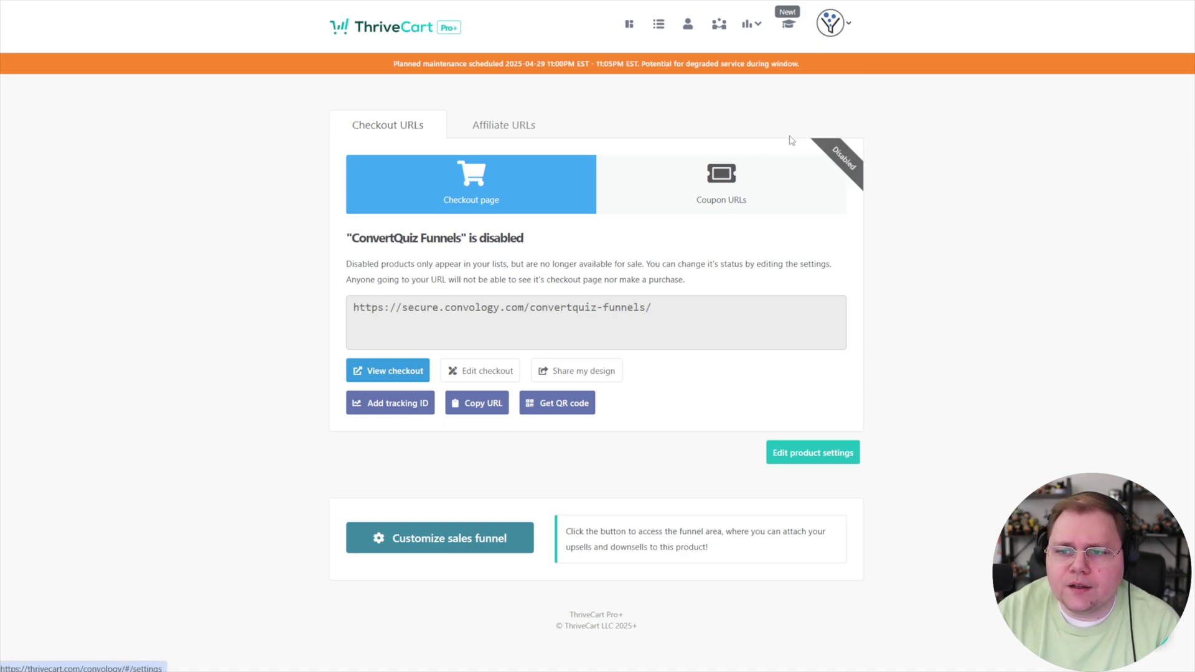
click(429, 248)
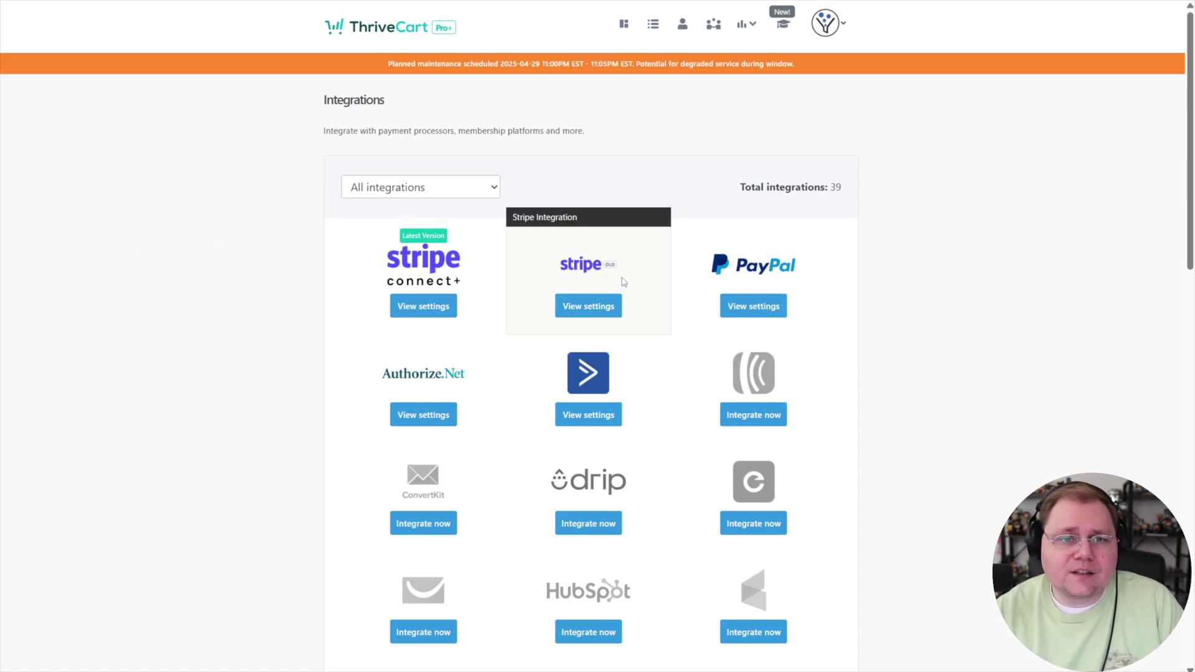
key(alt+Tab)
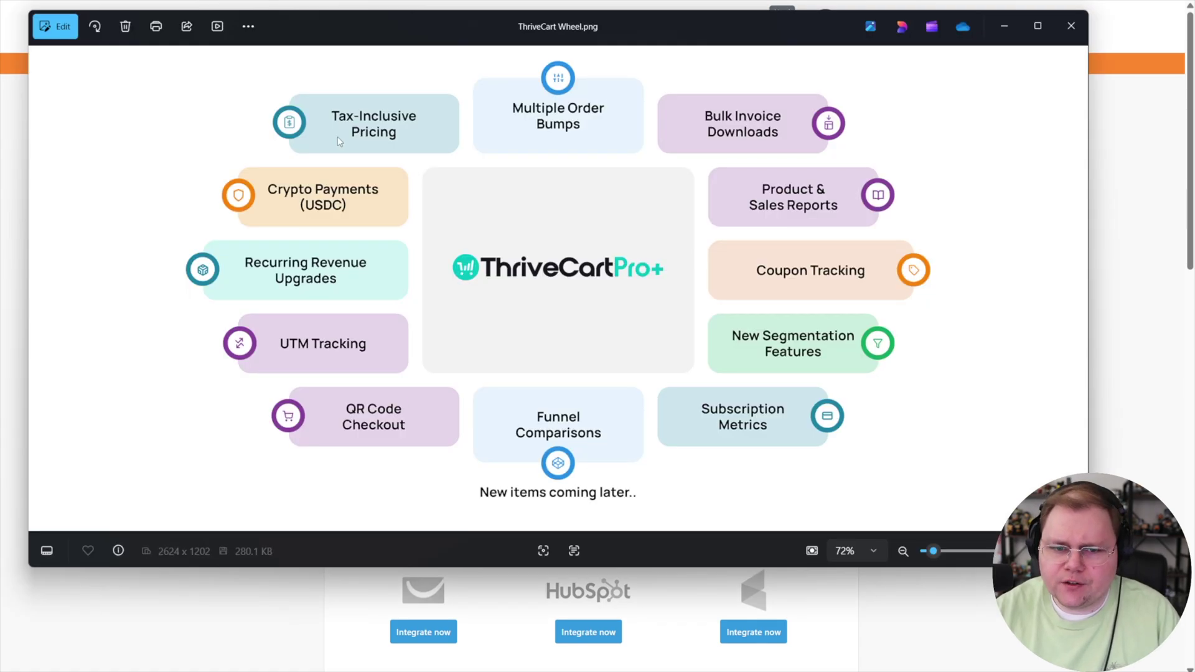